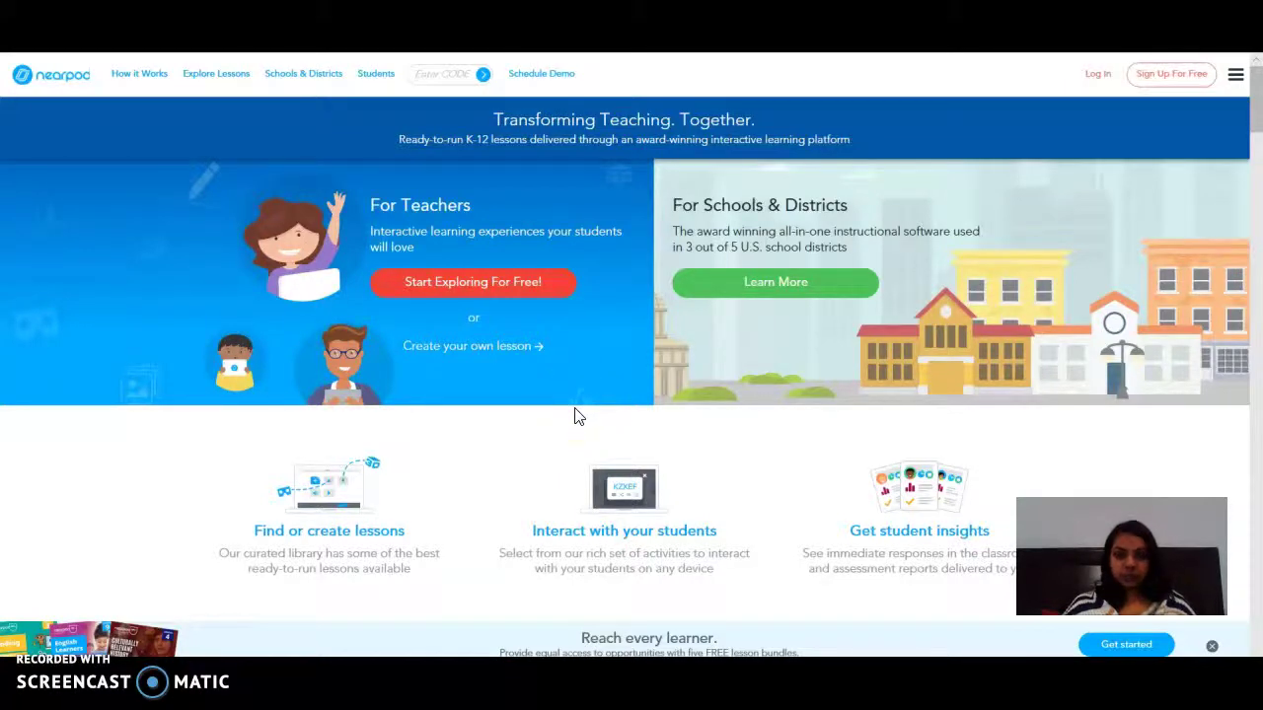
Look through the Nearpod home page, from the teacher and school sections down to the footer and back.
{"action": "scroll", "coordinate": [578, 416], "scroll_direction": "down", "scroll_amount": 7}
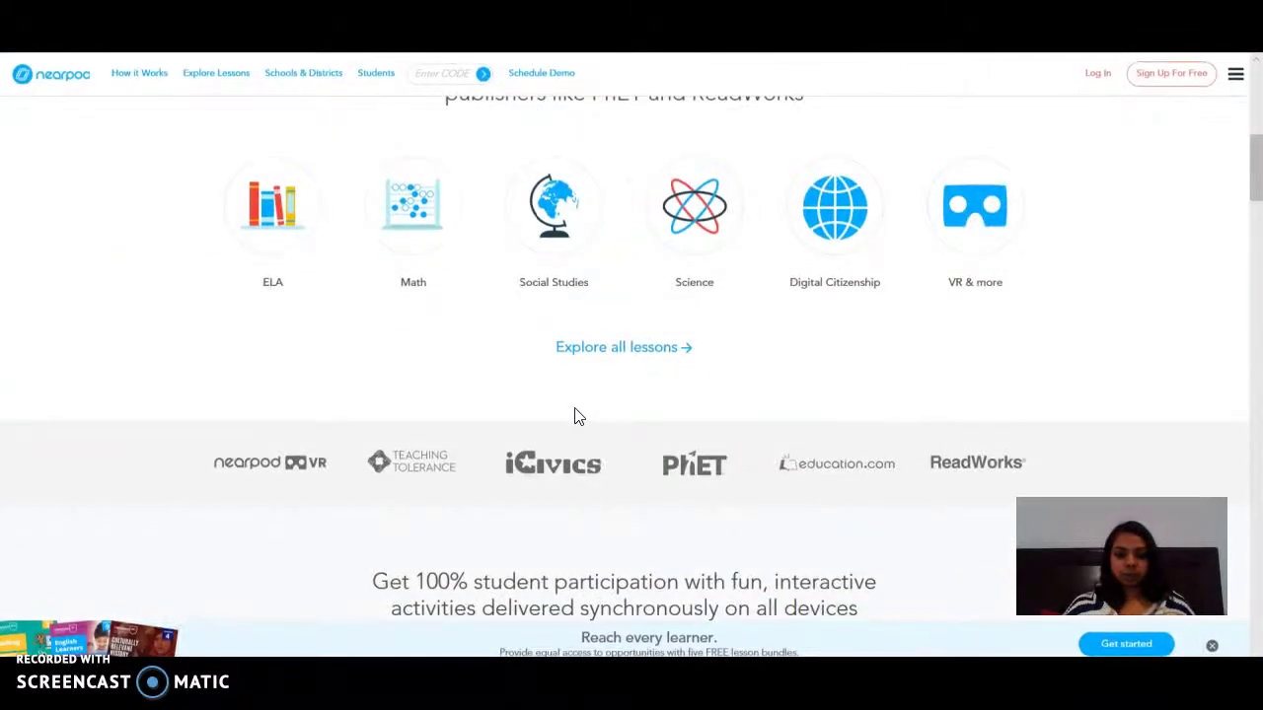
{"action": "scroll", "coordinate": [578, 416], "scroll_direction": "up", "scroll_amount": 1}
{"action": "scroll", "coordinate": [578, 417], "scroll_direction": "down", "scroll_amount": 6}
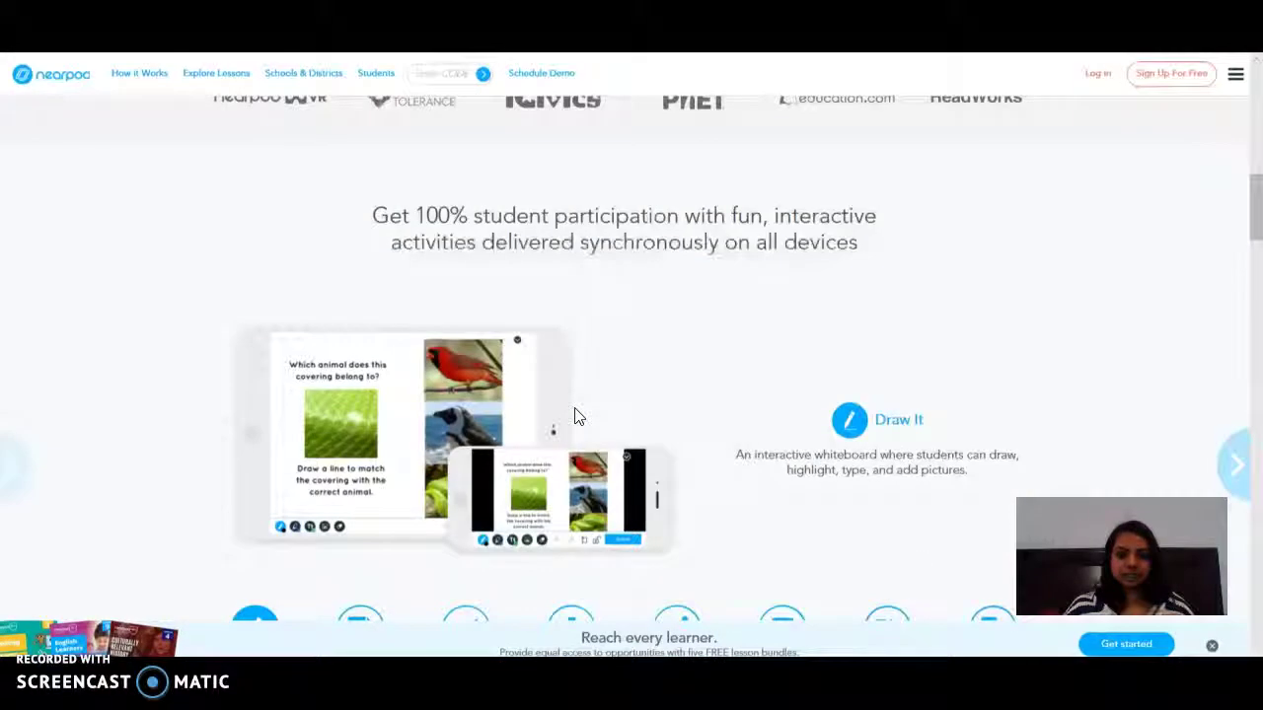
{"action": "scroll", "coordinate": [578, 416], "scroll_direction": "down", "scroll_amount": 4}
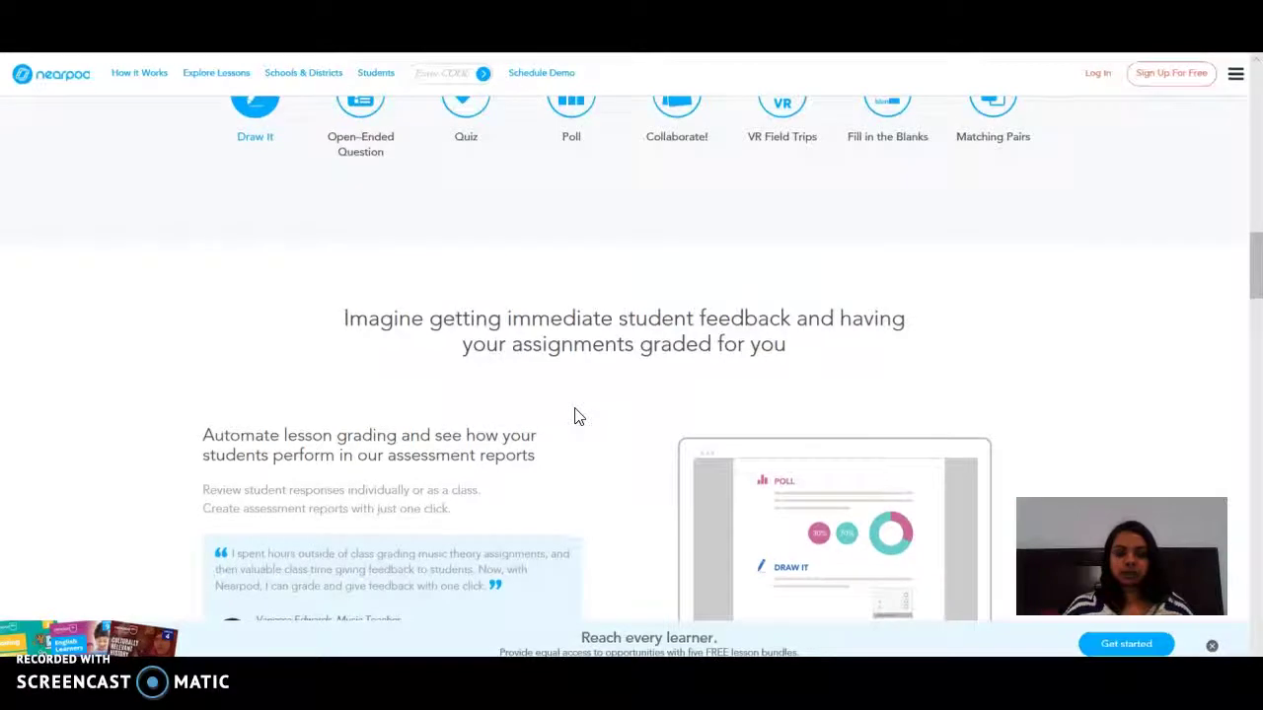
{"action": "scroll", "coordinate": [579, 416], "scroll_direction": "down", "scroll_amount": 9}
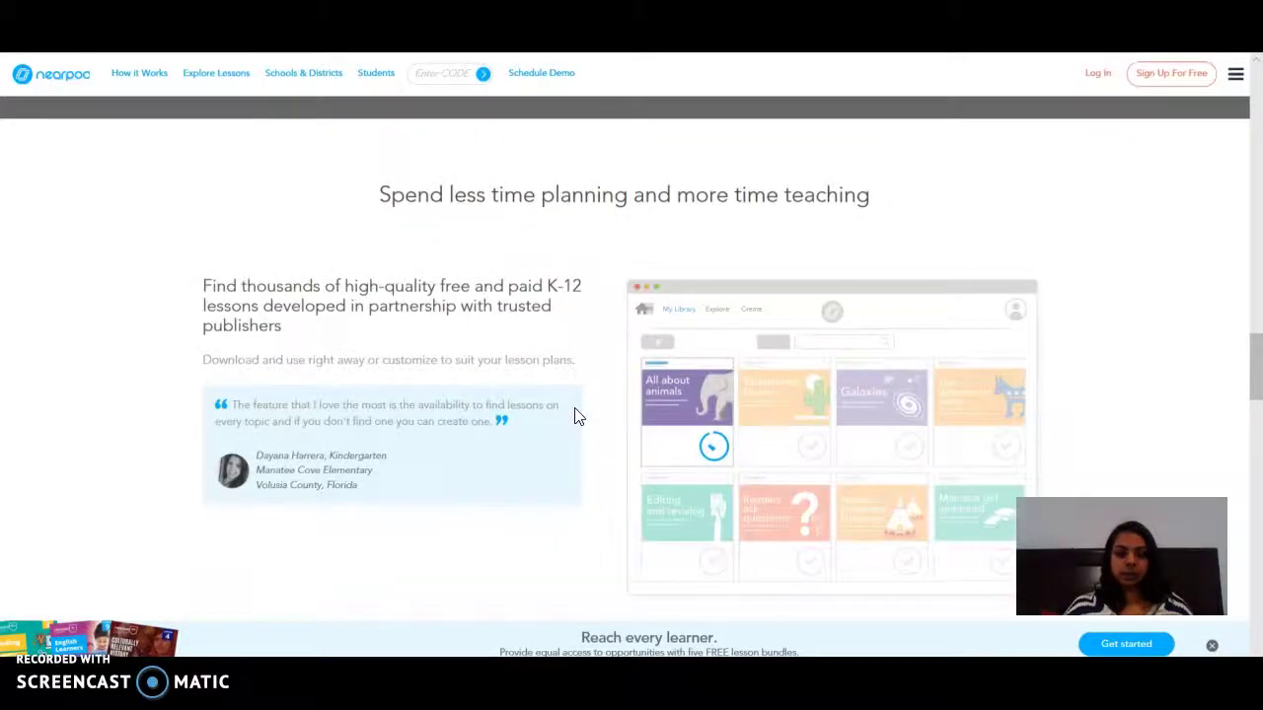
{"action": "scroll", "coordinate": [578, 414], "scroll_direction": "down", "scroll_amount": 8}
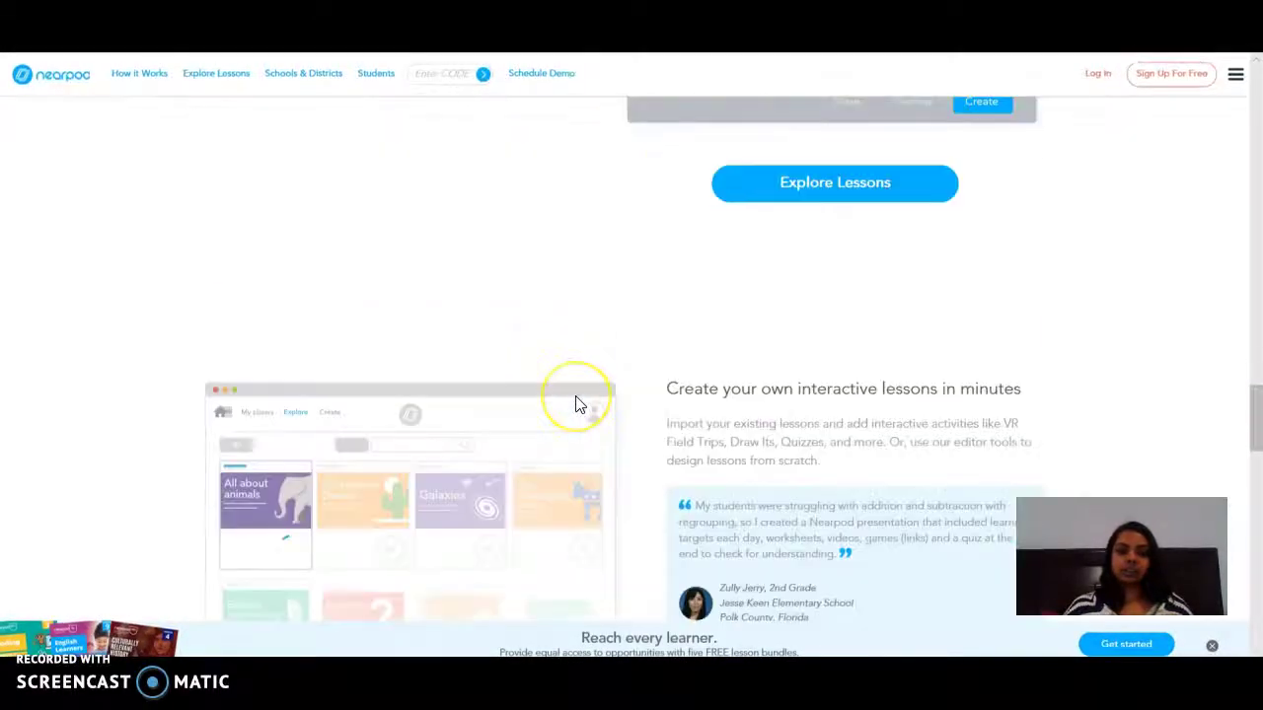
{"action": "scroll", "coordinate": [580, 405], "scroll_direction": "down", "scroll_amount": 4}
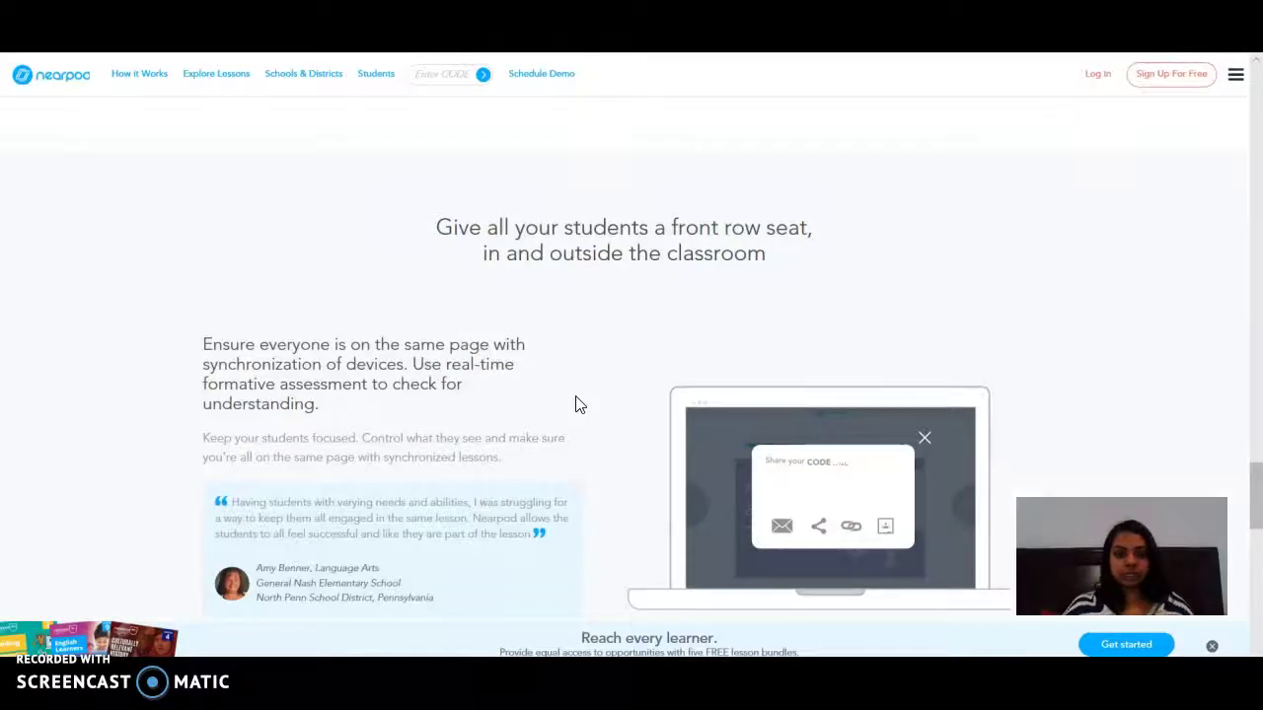
{"action": "scroll", "coordinate": [579, 405], "scroll_direction": "down", "scroll_amount": 10}
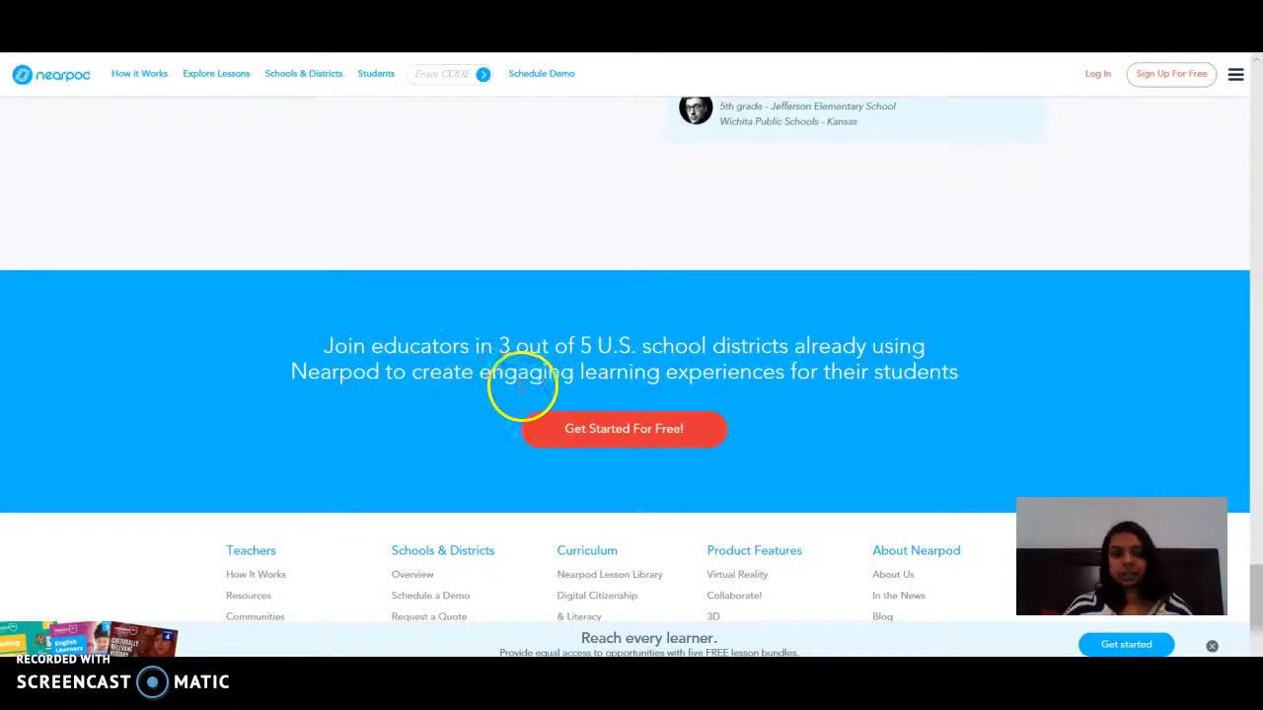
{"action": "scroll", "coordinate": [665, 364], "scroll_direction": "up", "scroll_amount": 10}
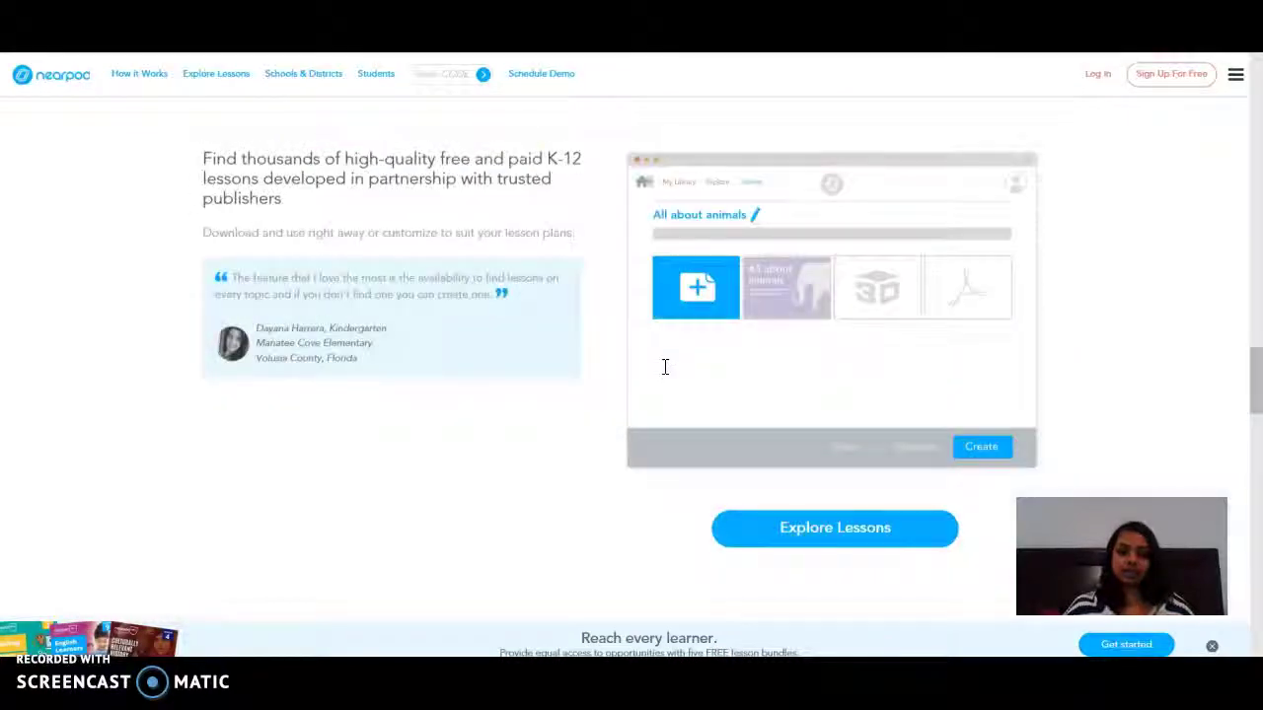
{"action": "scroll", "coordinate": [665, 366], "scroll_direction": "up", "scroll_amount": 15}
{"action": "scroll", "coordinate": [663, 374], "scroll_direction": "down", "scroll_amount": 1}
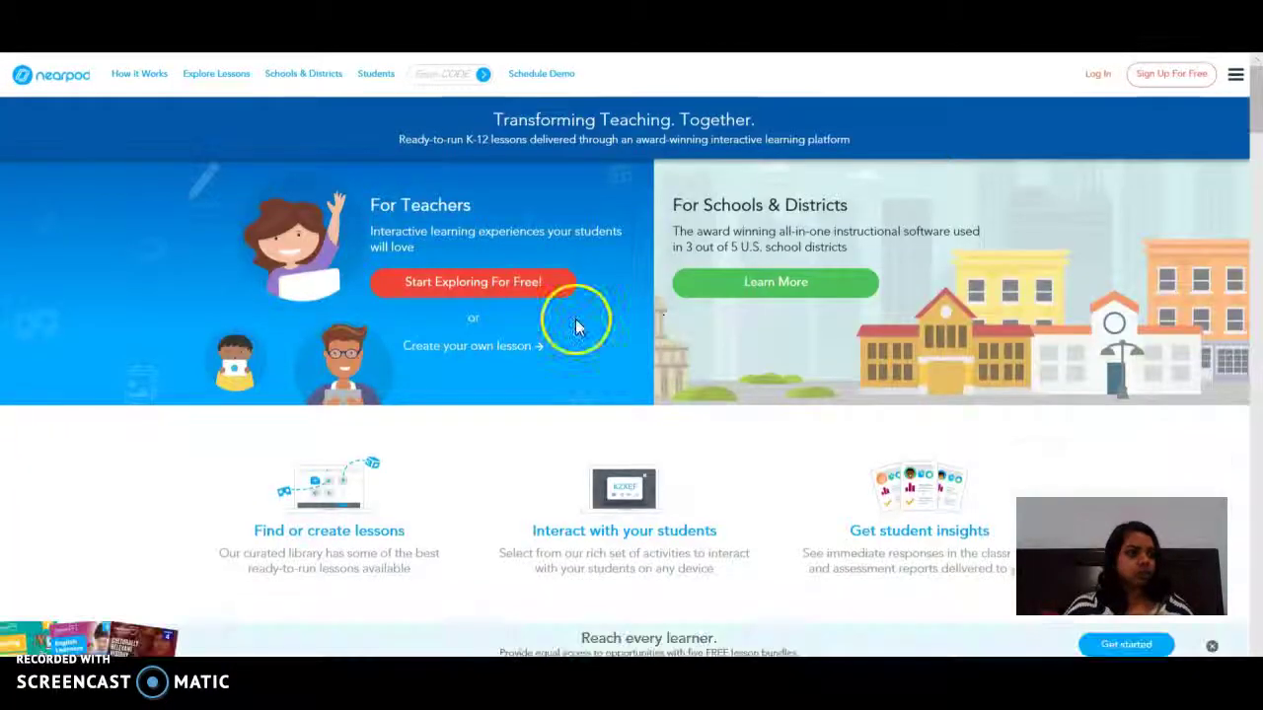
{"action": "left_click", "coordinate": [434, 283]}
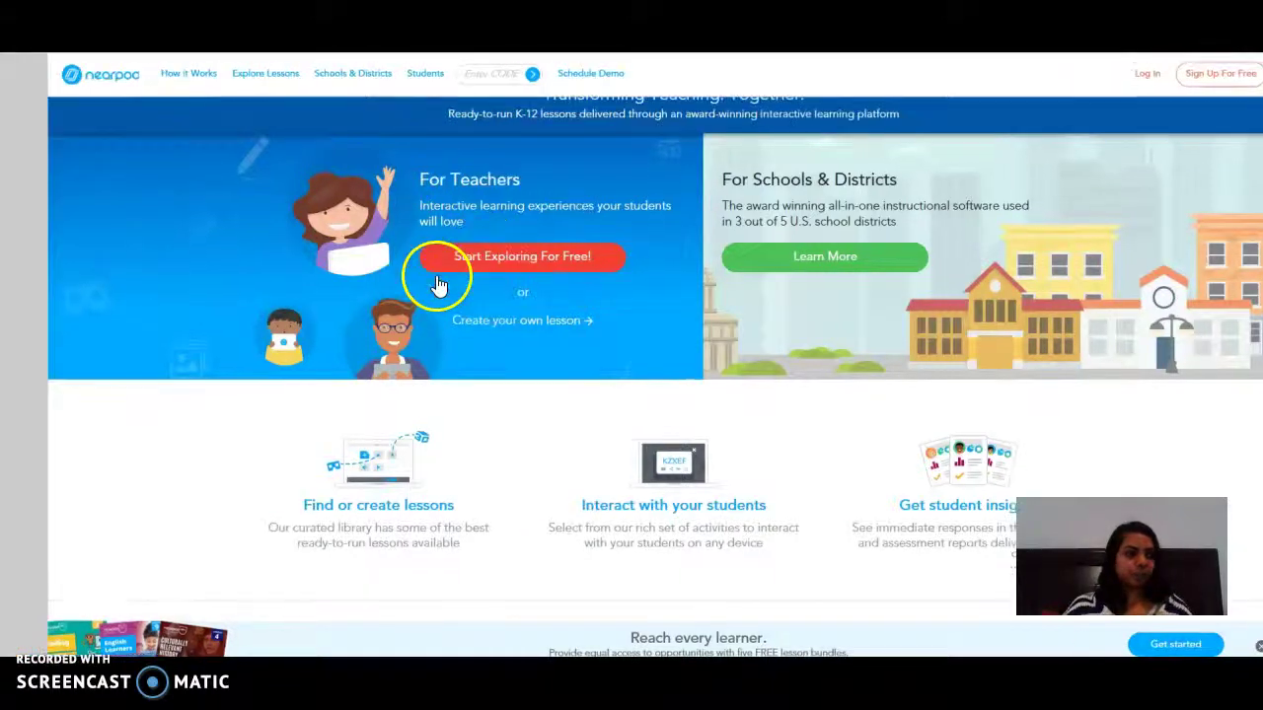
{"action": "scroll", "coordinate": [437, 283], "scroll_direction": "down", "scroll_amount": 3}
{"action": "scroll", "coordinate": [533, 385], "scroll_direction": "up", "scroll_amount": 3}
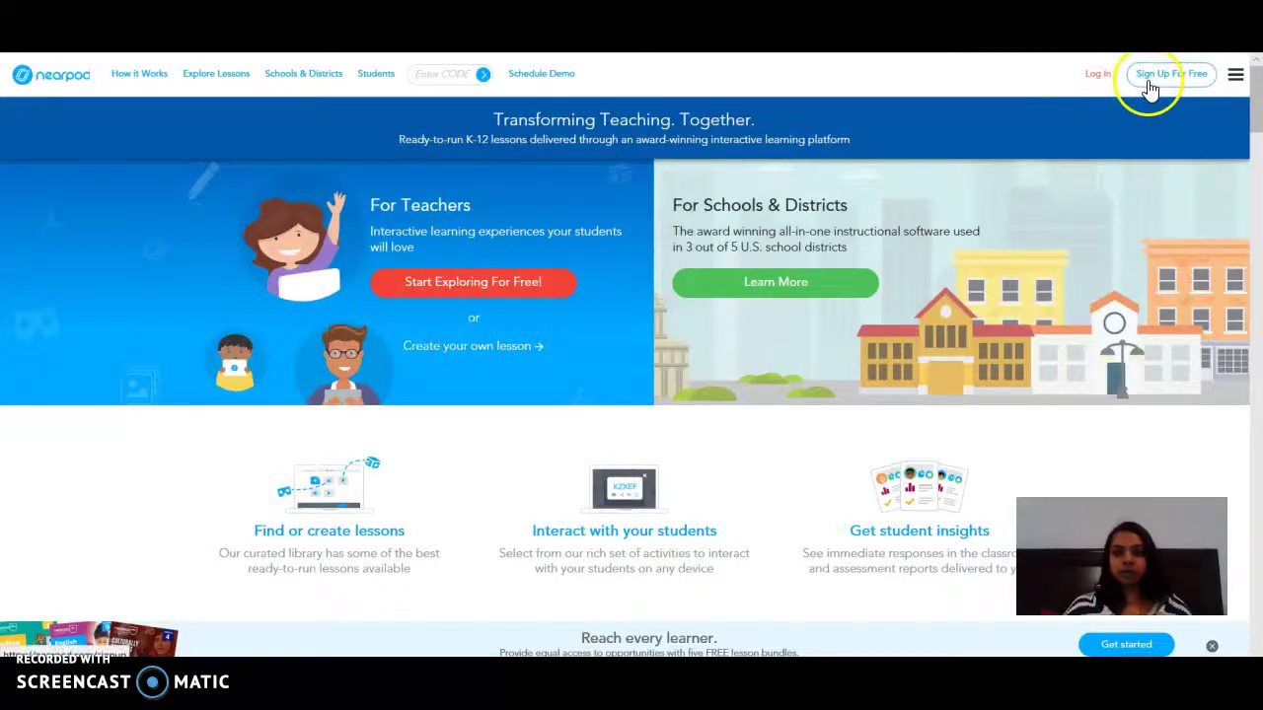
Log in to the Nearpod account and open its home menu.
{"action": "left_click", "coordinate": [1095, 79]}
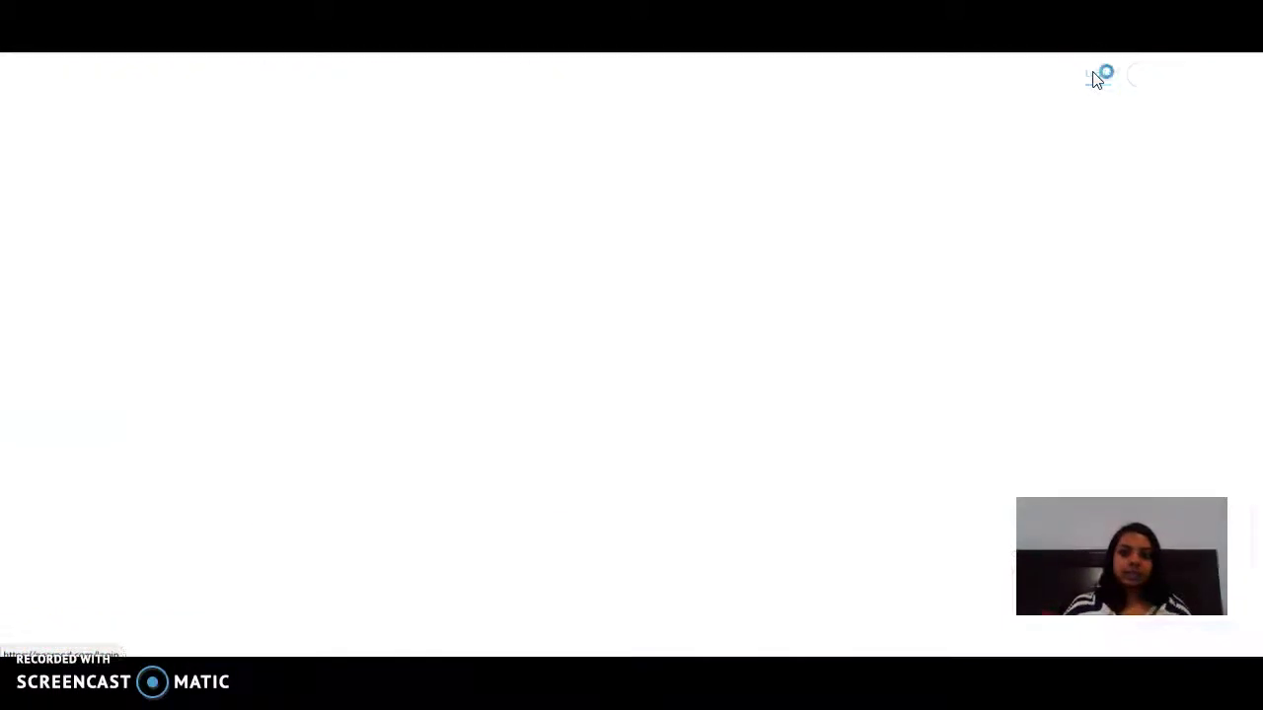
{"action": "left_click", "coordinate": [659, 242]}
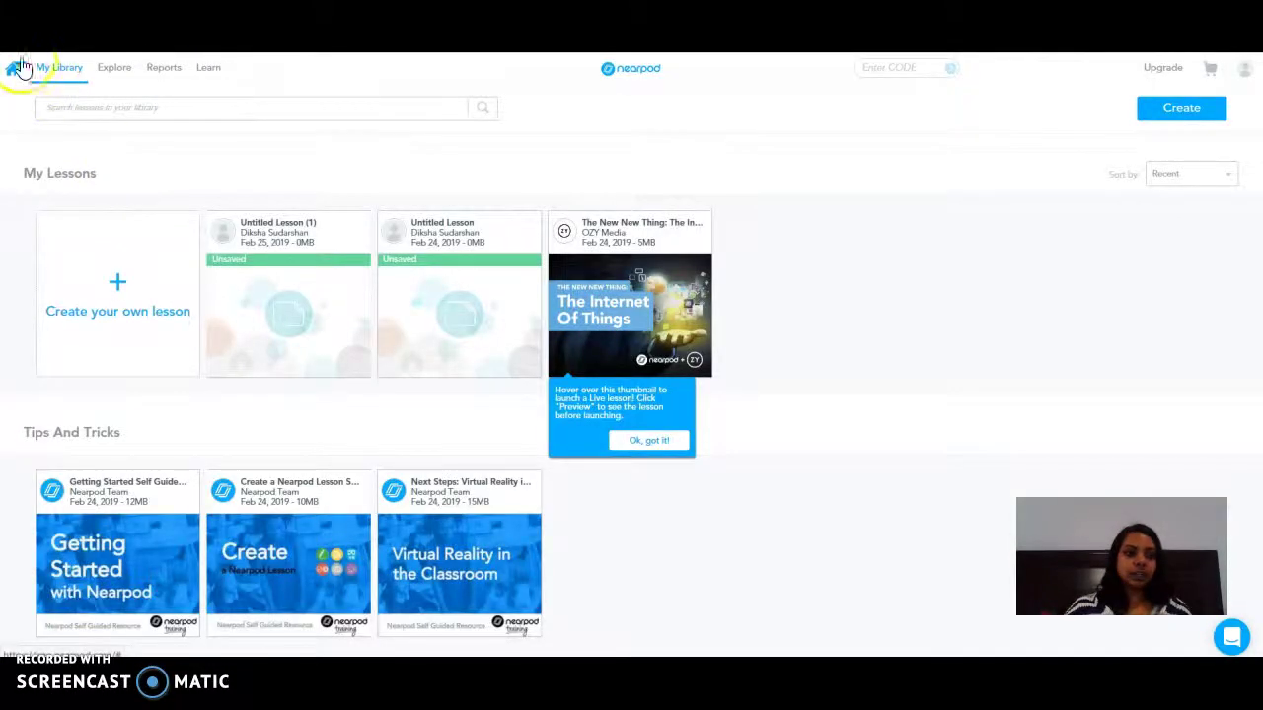
{"action": "left_click", "coordinate": [22, 71]}
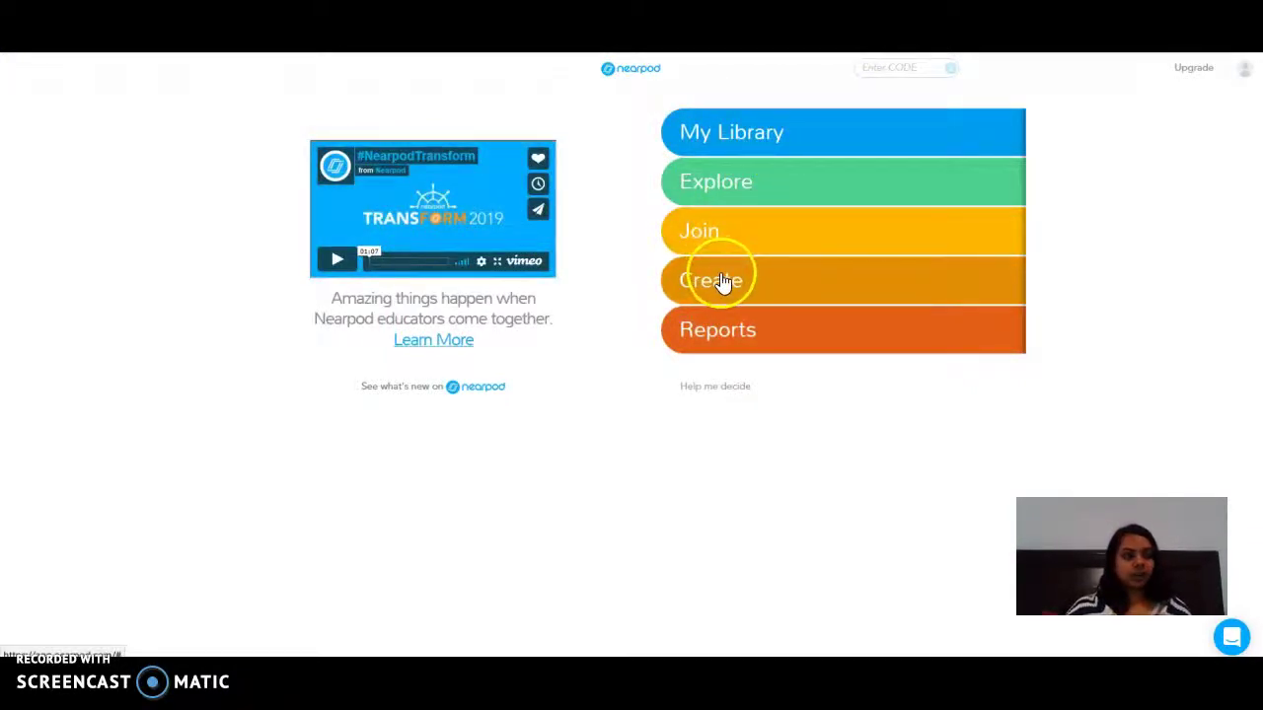
Browse the Explore lesson collections and open the Top Free lesson "The Internet of Things".
{"action": "left_click", "coordinate": [779, 135]}
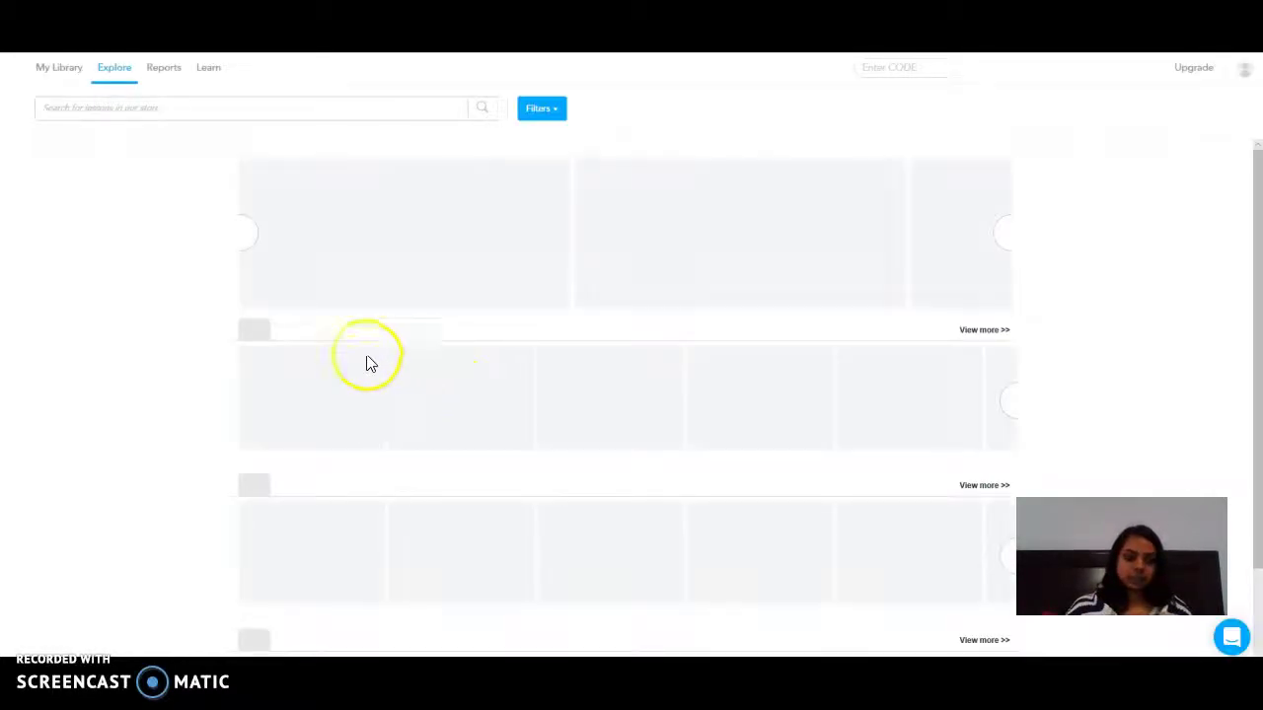
{"action": "scroll", "coordinate": [375, 476], "scroll_direction": "down", "scroll_amount": 1}
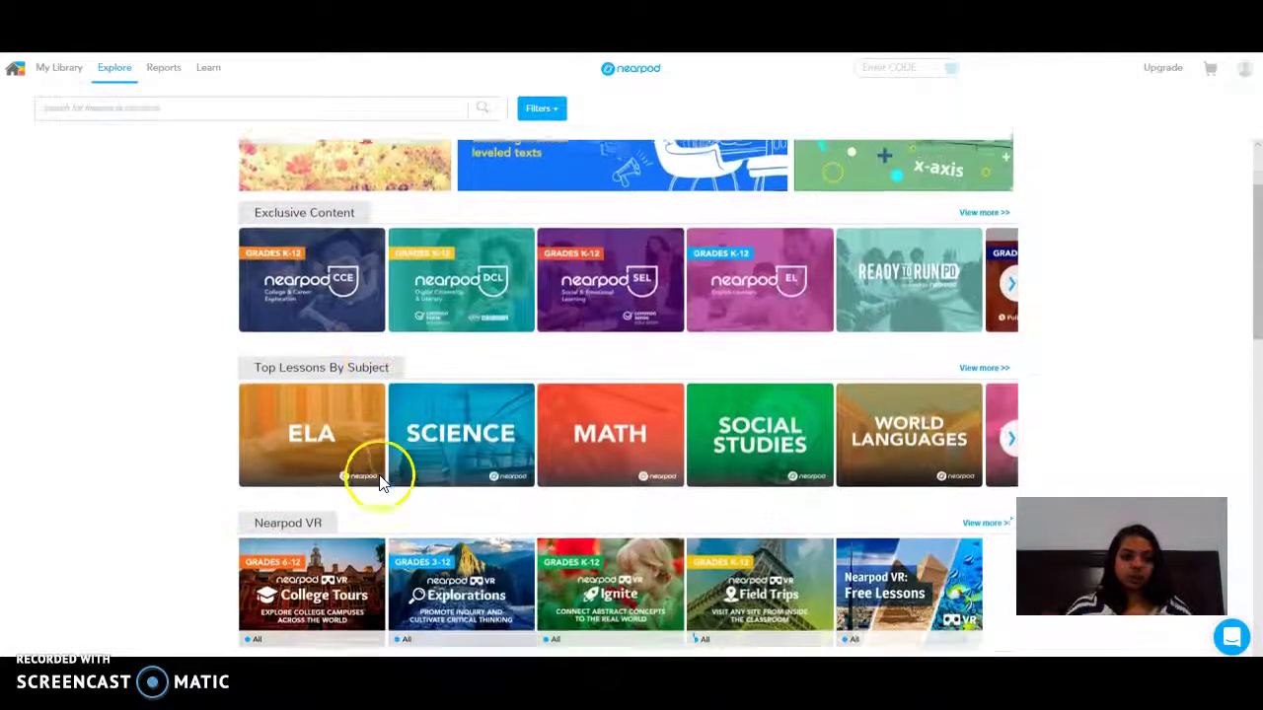
{"action": "scroll", "coordinate": [375, 435], "scroll_direction": "down", "scroll_amount": 4}
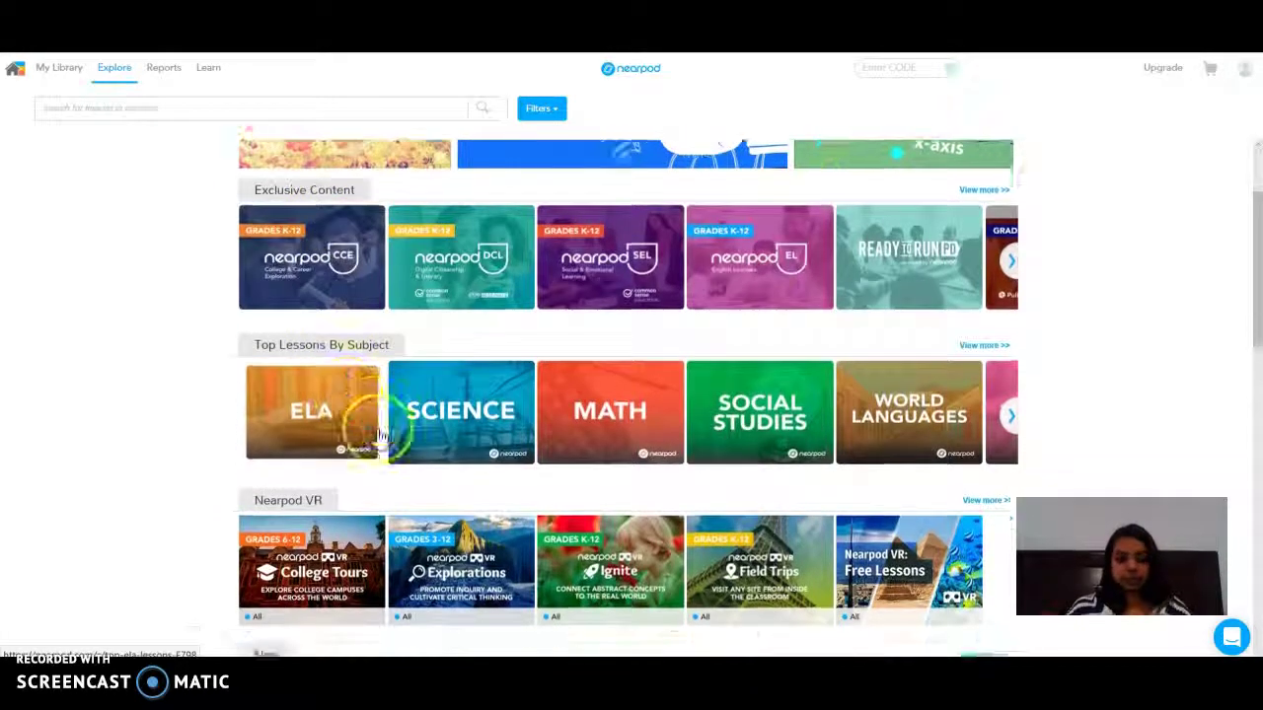
{"action": "scroll", "coordinate": [377, 434], "scroll_direction": "down", "scroll_amount": 5}
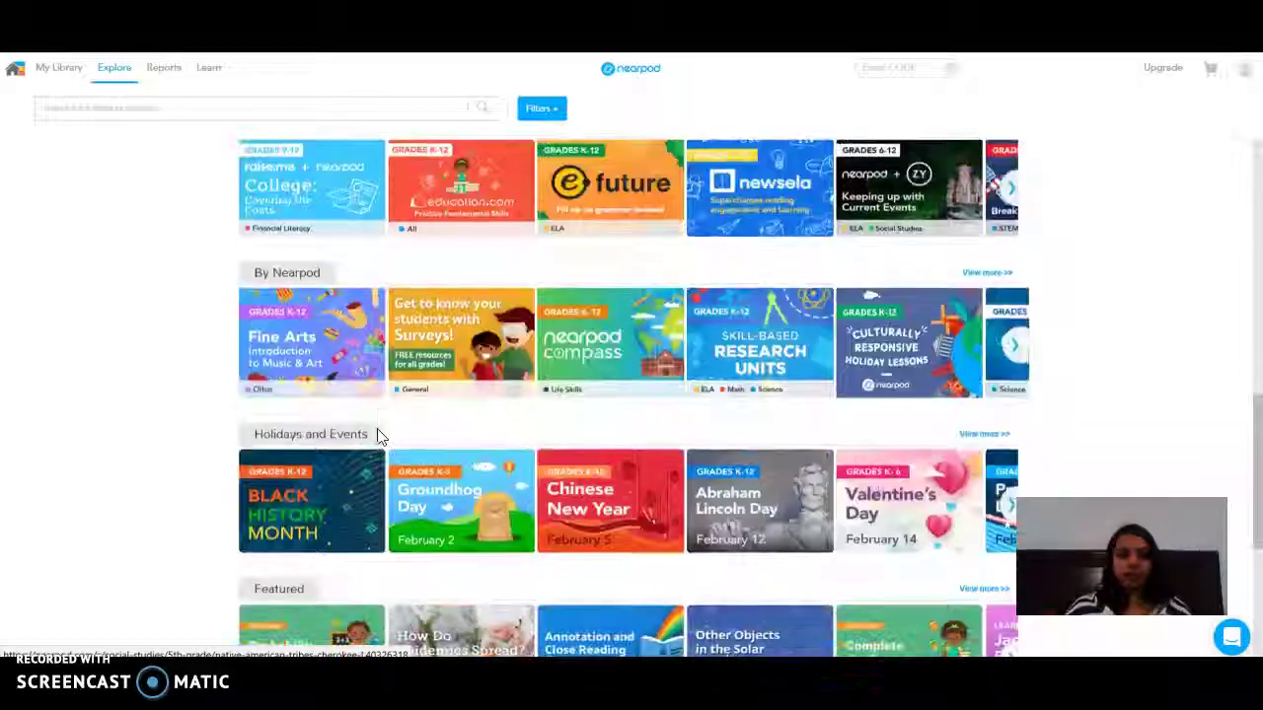
{"action": "scroll", "coordinate": [377, 434], "scroll_direction": "down", "scroll_amount": 1}
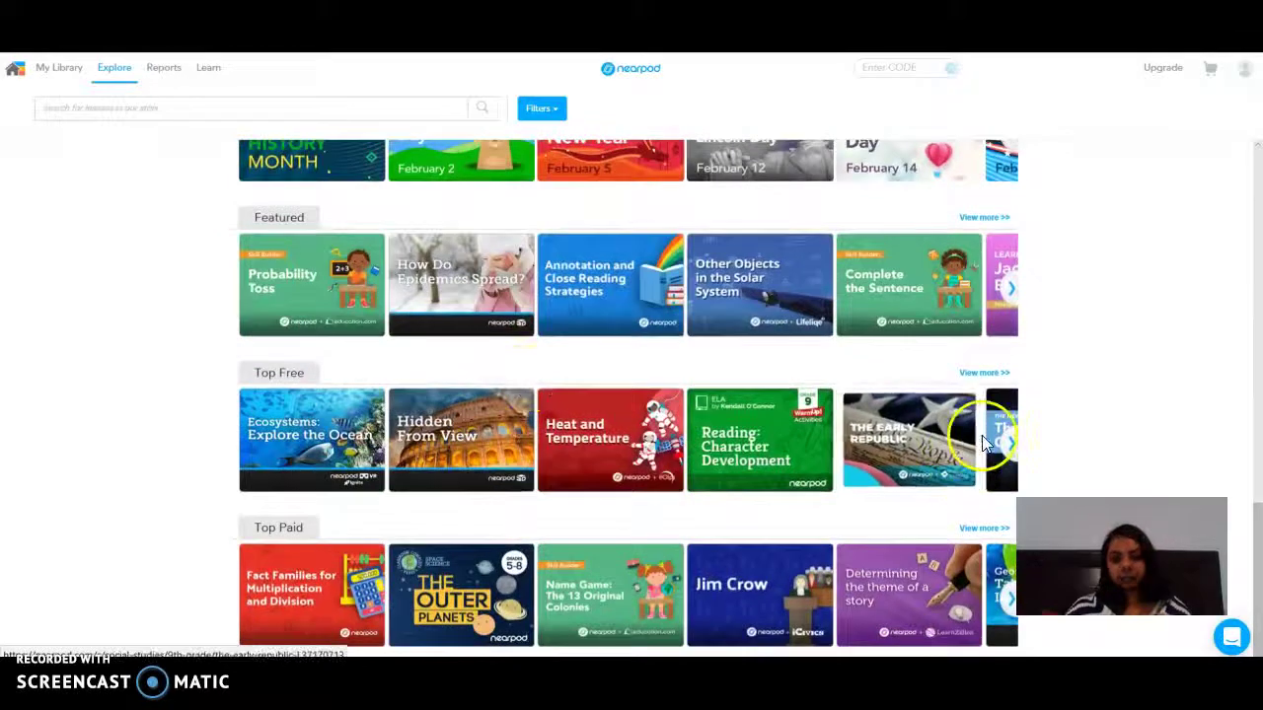
{"action": "left_click", "coordinate": [1008, 444]}
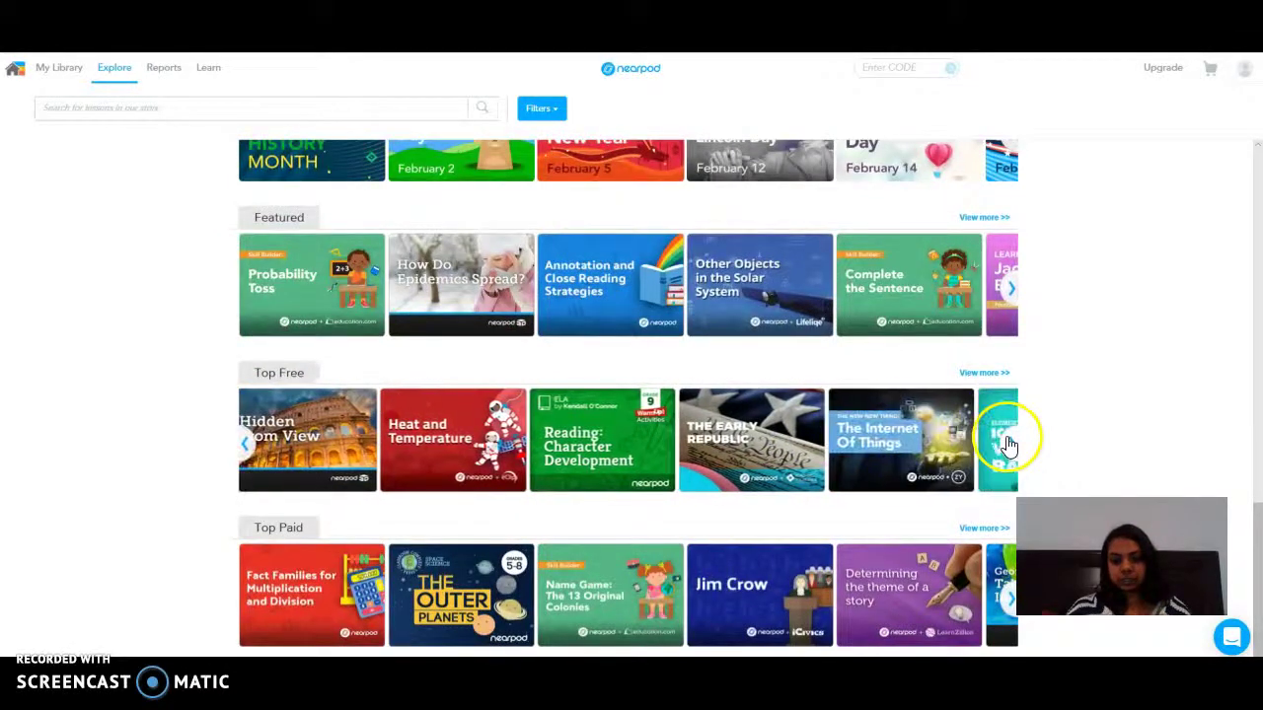
{"action": "left_click", "coordinate": [901, 440]}
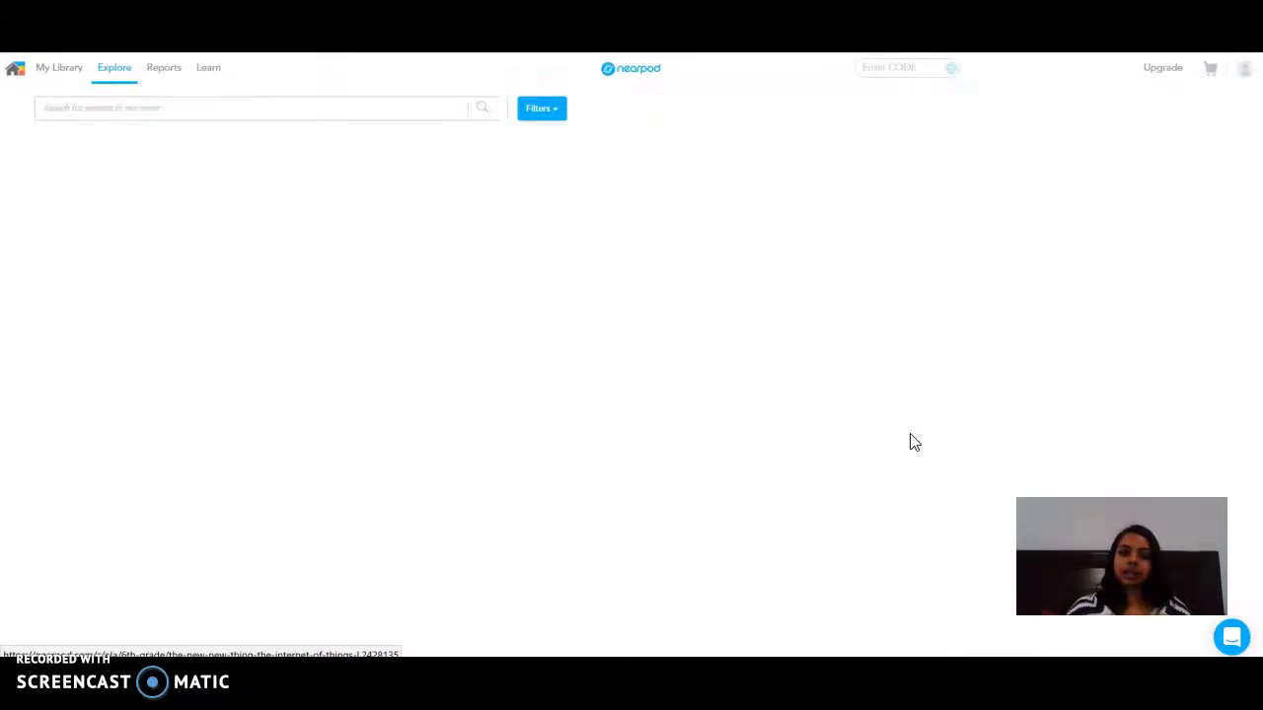
{"action": "left_click", "coordinate": [388, 320]}
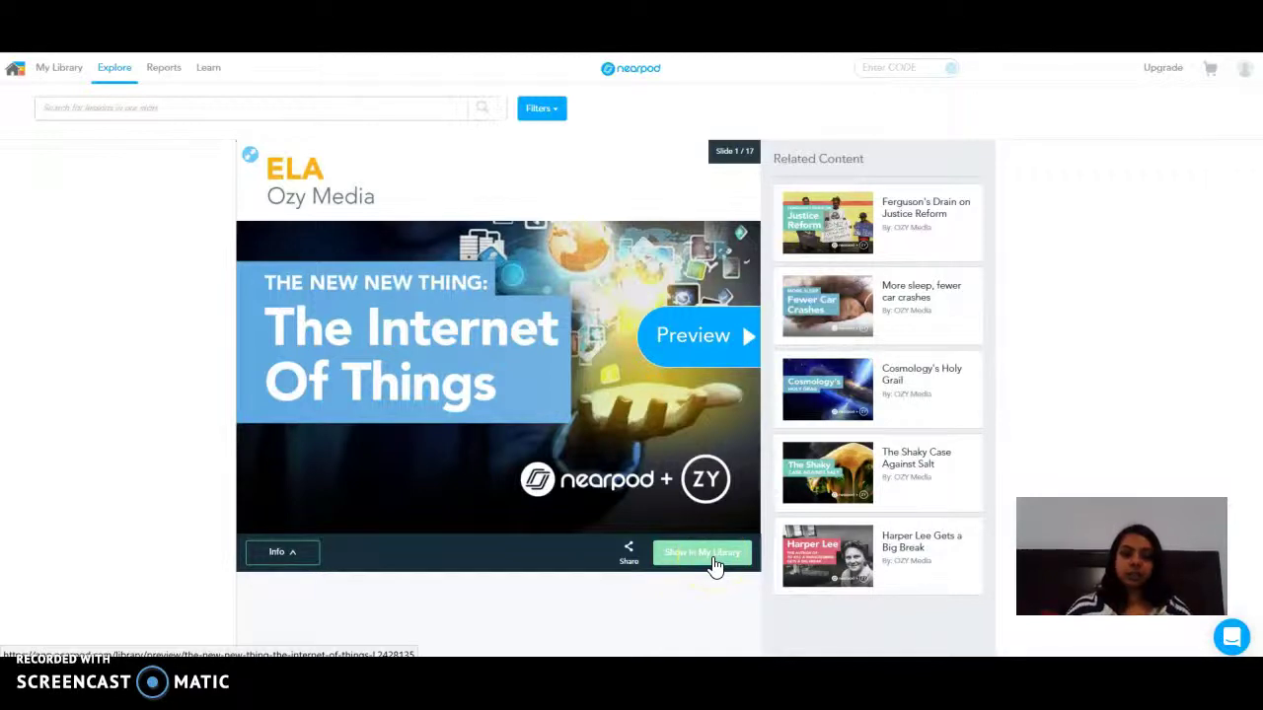
Preview "The Internet of Things" lesson slide by slide up to slide 10.
{"action": "left_click", "coordinate": [696, 340]}
{"action": "left_click", "coordinate": [746, 340]}
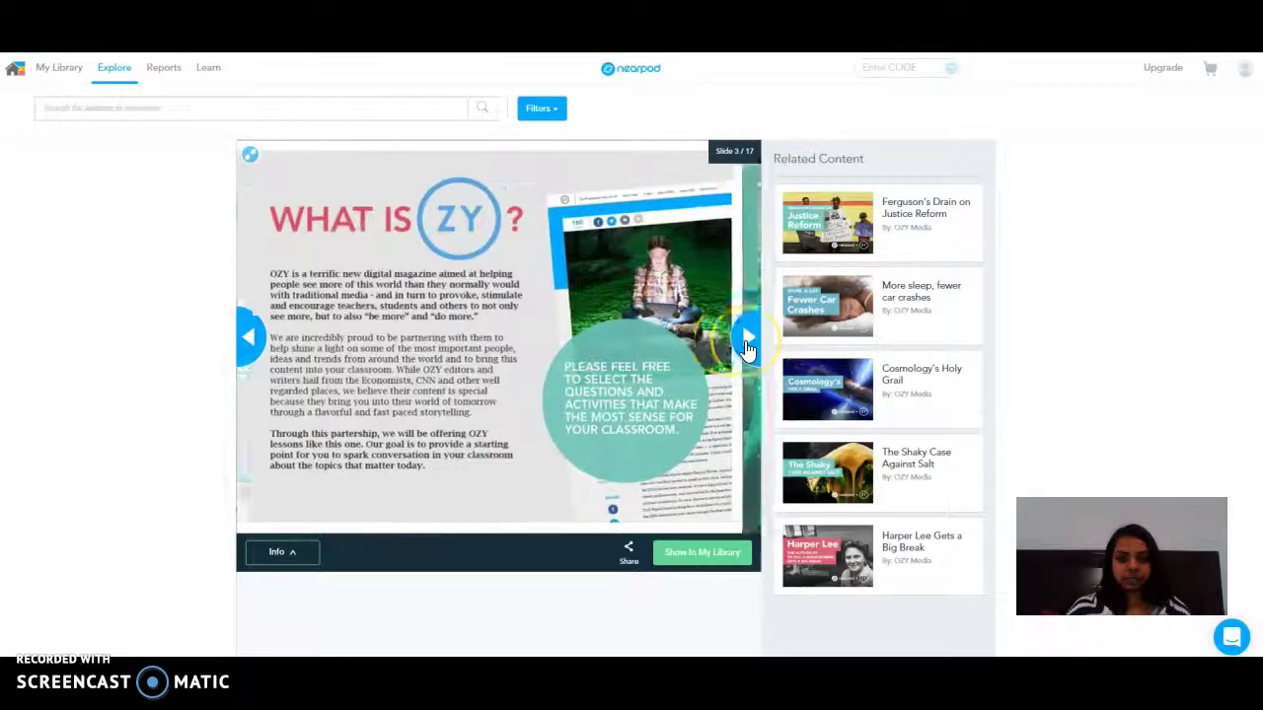
{"action": "left_click", "coordinate": [742, 337]}
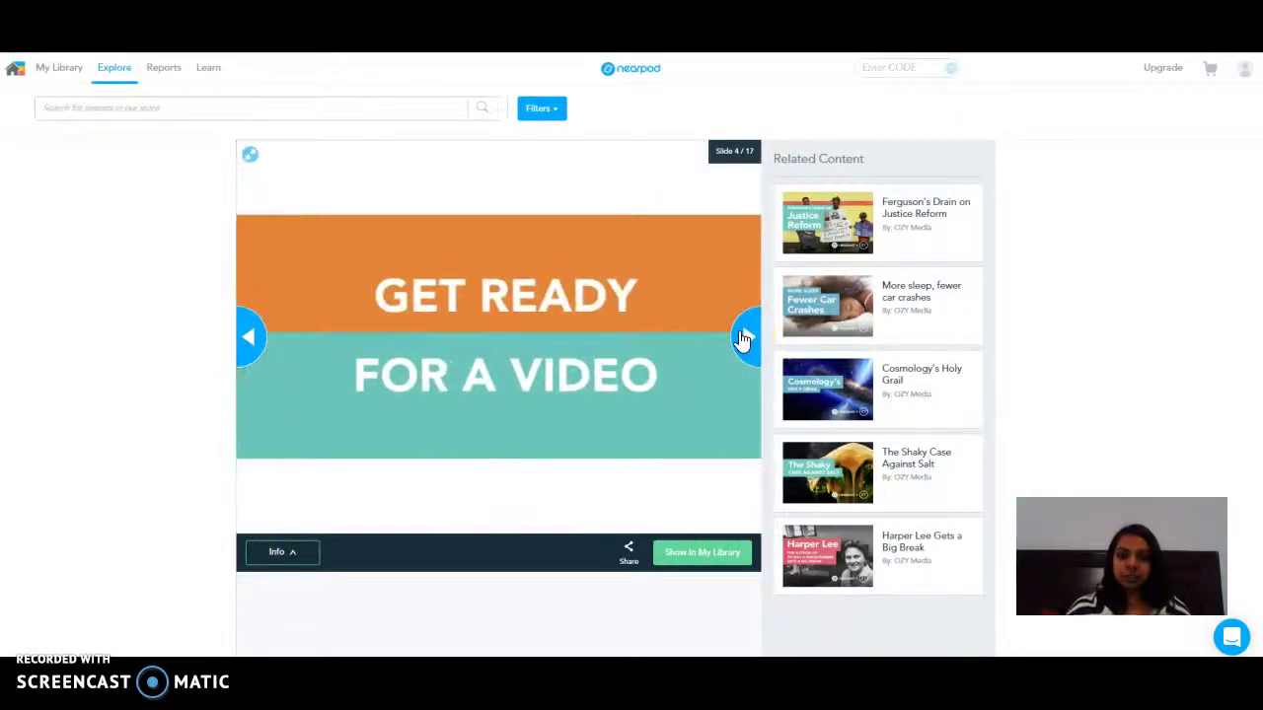
{"action": "left_click", "coordinate": [742, 337]}
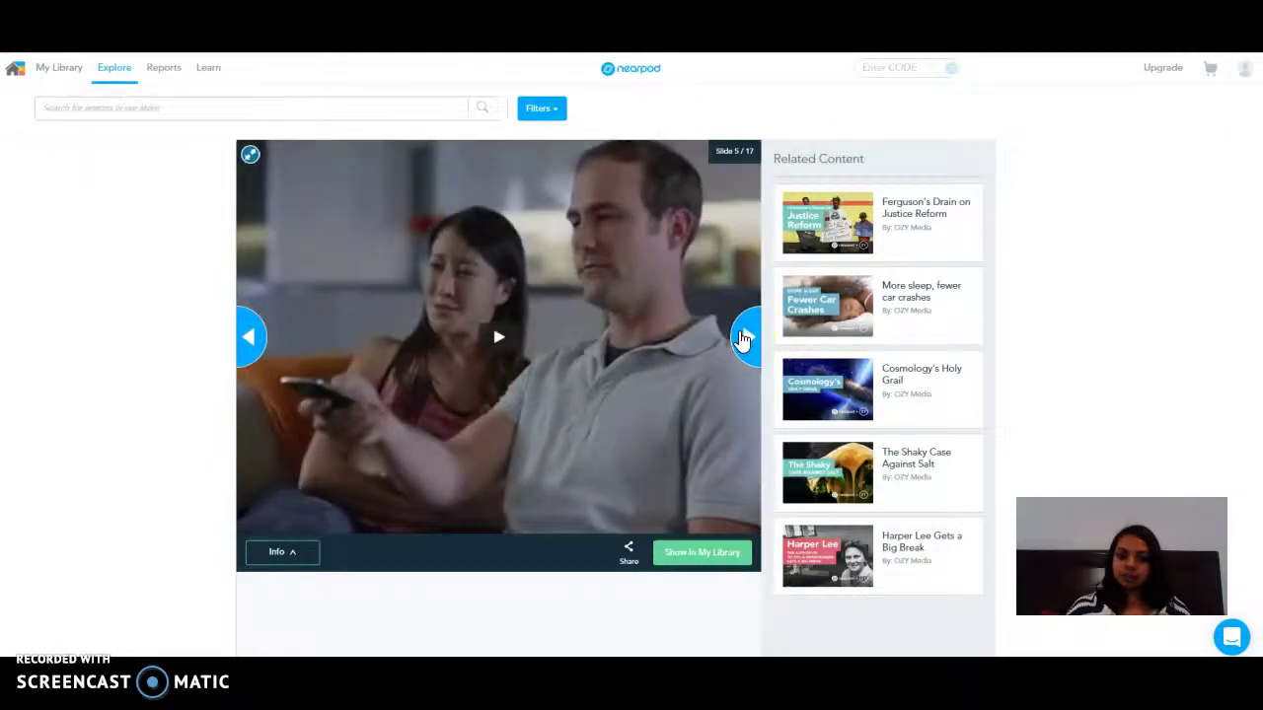
{"action": "left_click", "coordinate": [742, 337]}
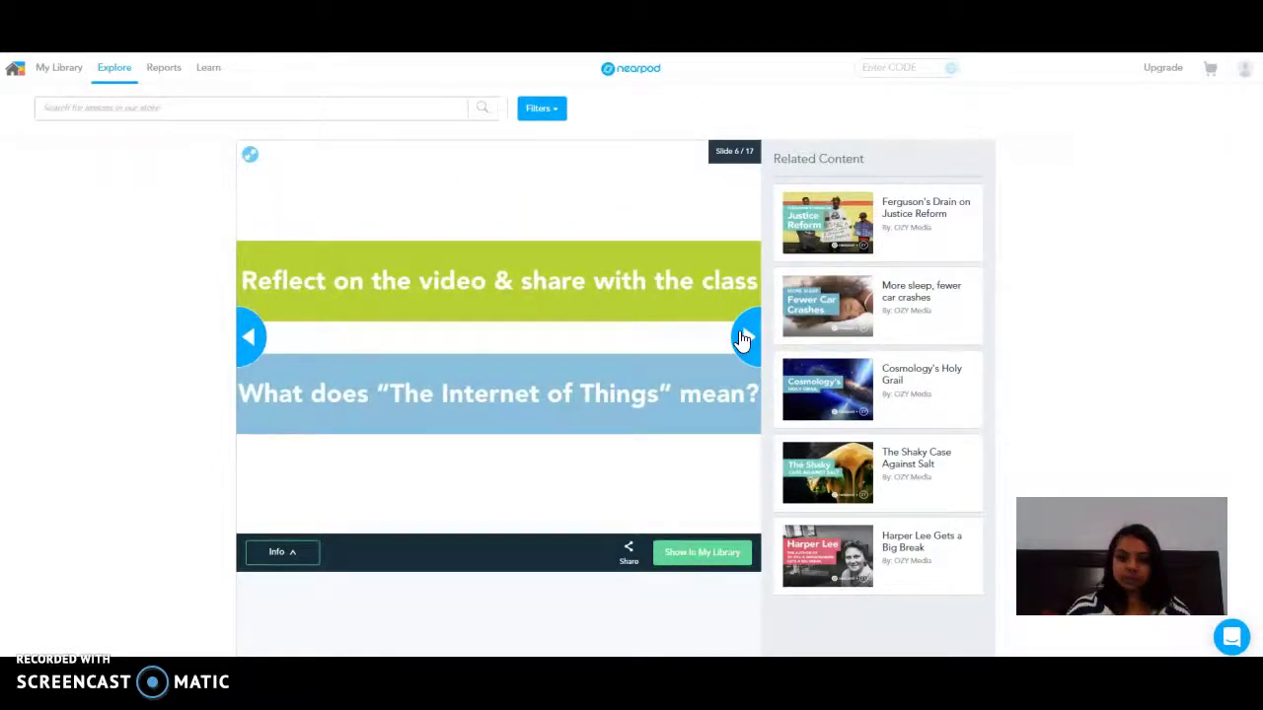
{"action": "left_click", "coordinate": [742, 338]}
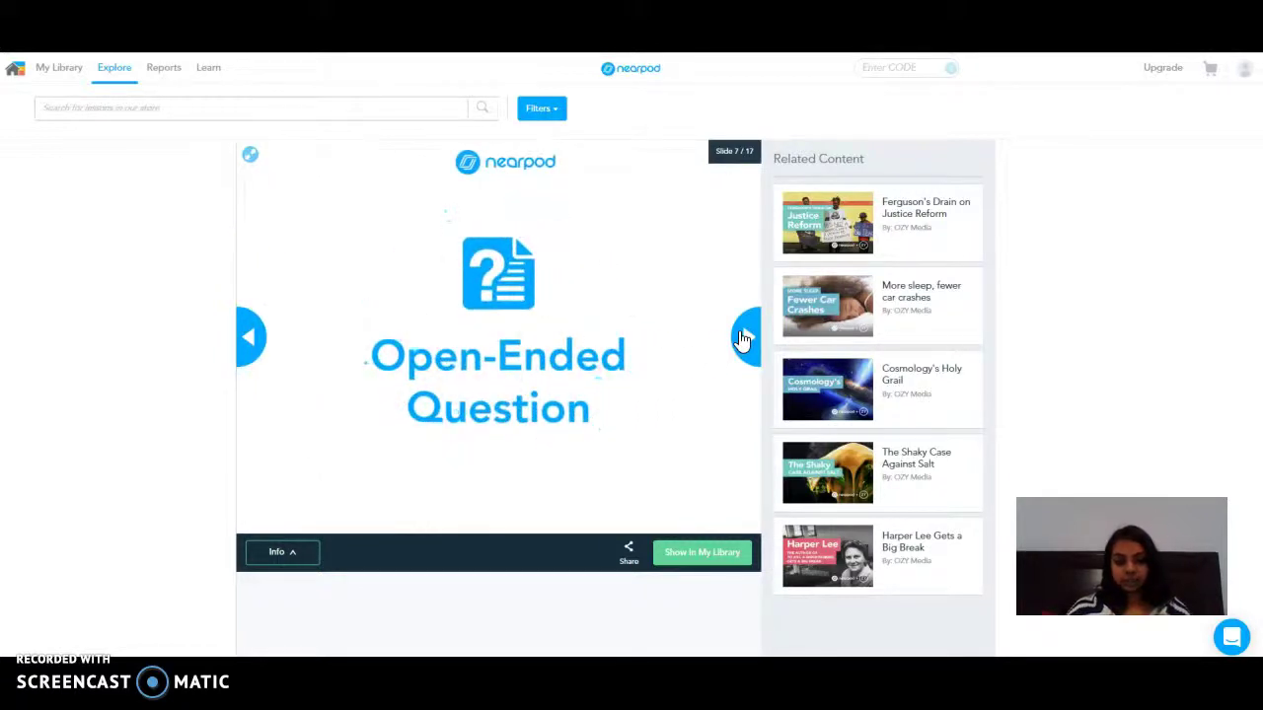
{"action": "left_click", "coordinate": [742, 337]}
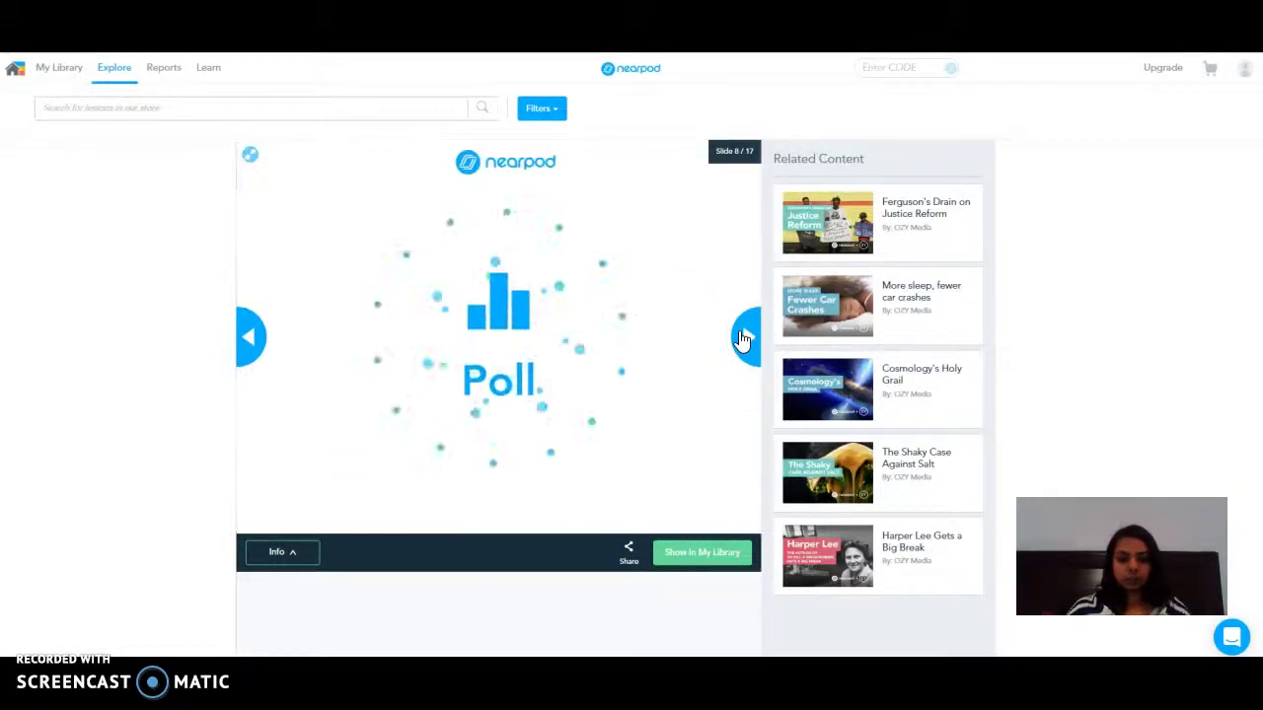
{"action": "left_click", "coordinate": [742, 337]}
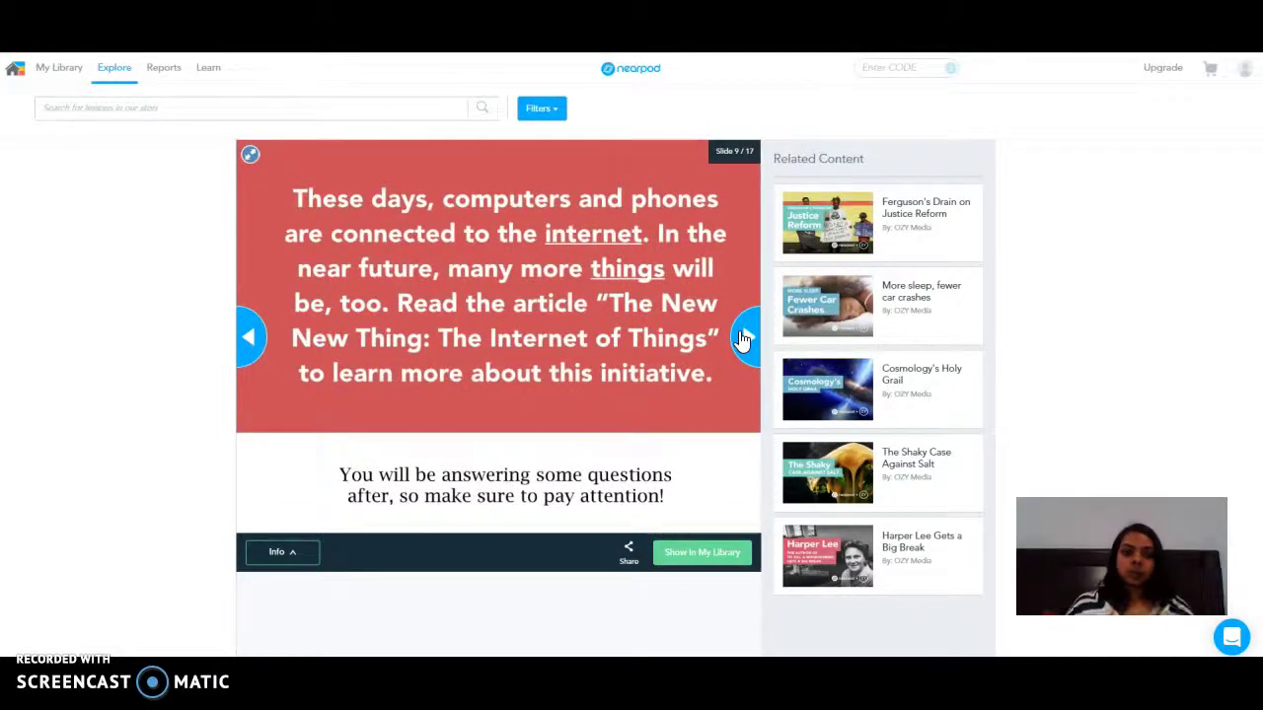
{"action": "left_click", "coordinate": [742, 337]}
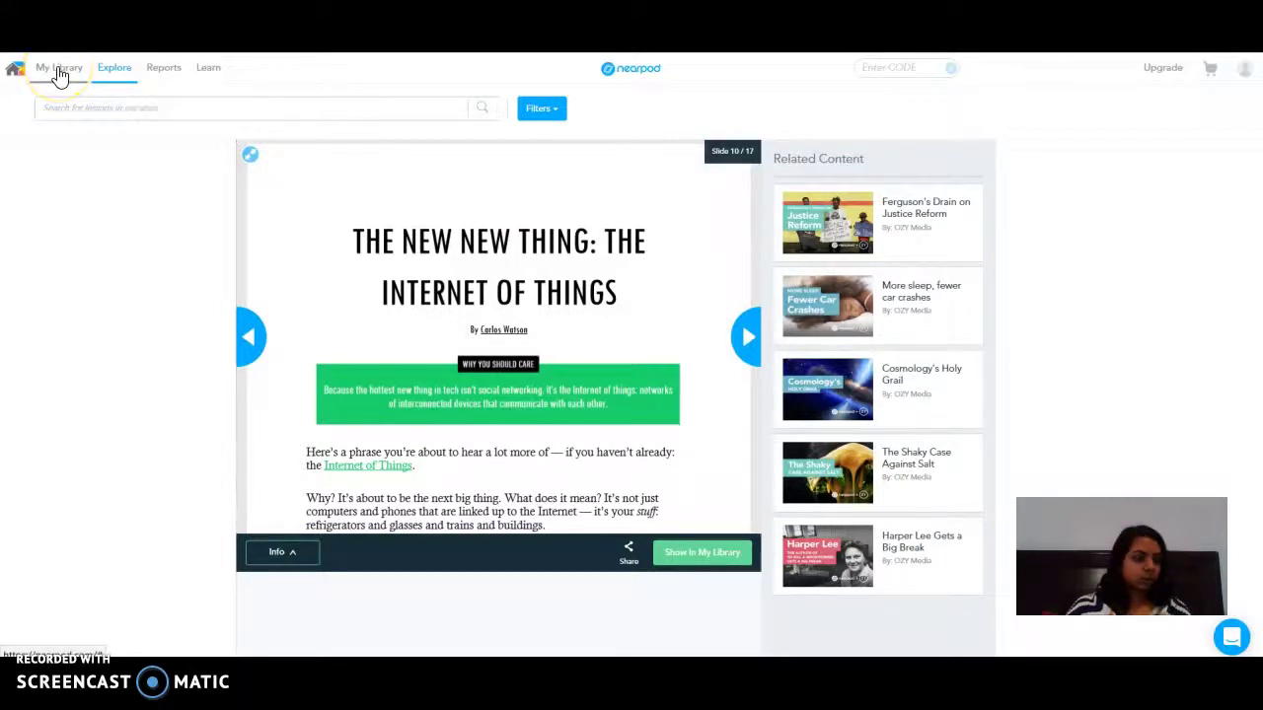
Return to My Library and view the Live Lesson and Student-Paced options of "The Internet of Things" lesson.
{"action": "left_click", "coordinate": [59, 71]}
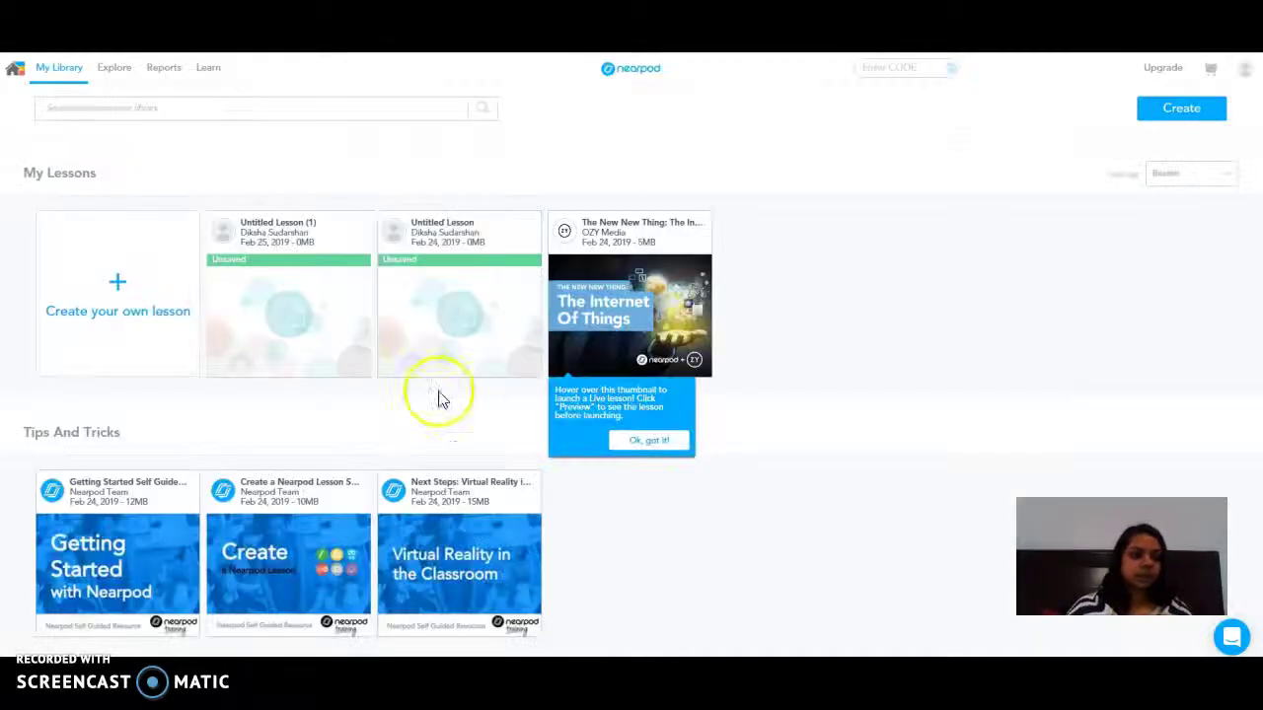
{"action": "mouse_move", "coordinate": [598, 223]}
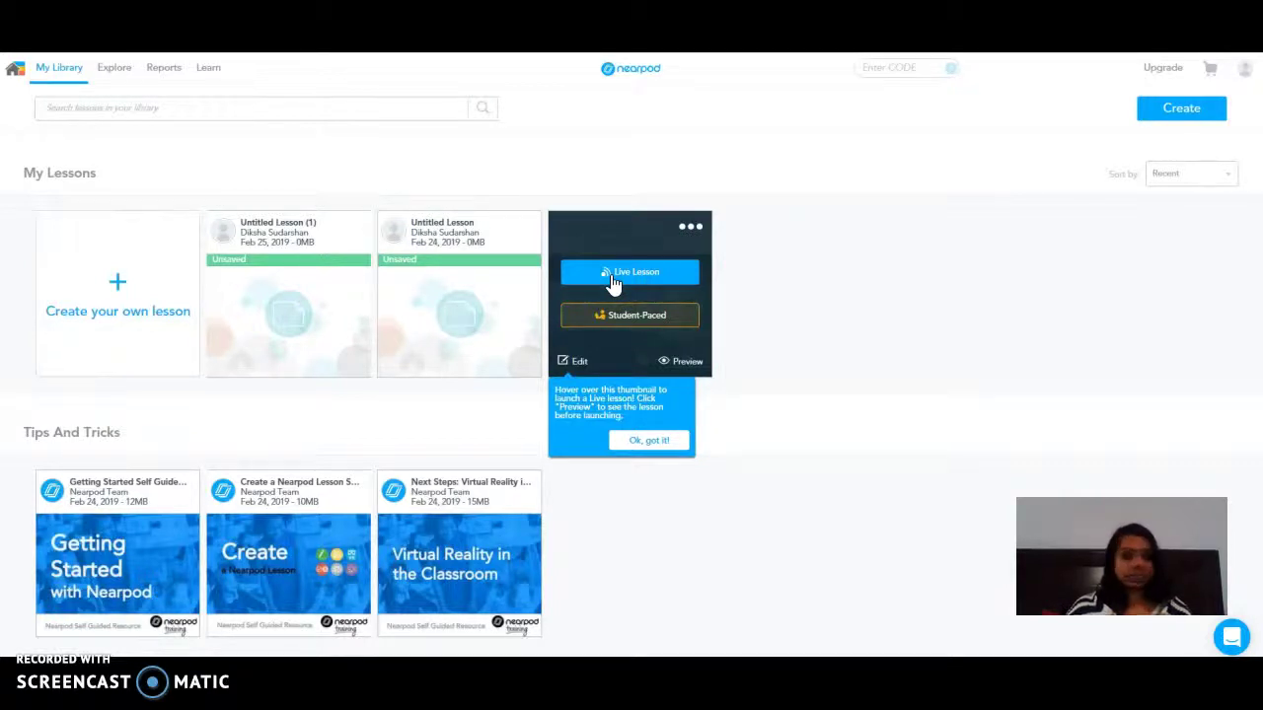
{"action": "left_click", "coordinate": [624, 327]}
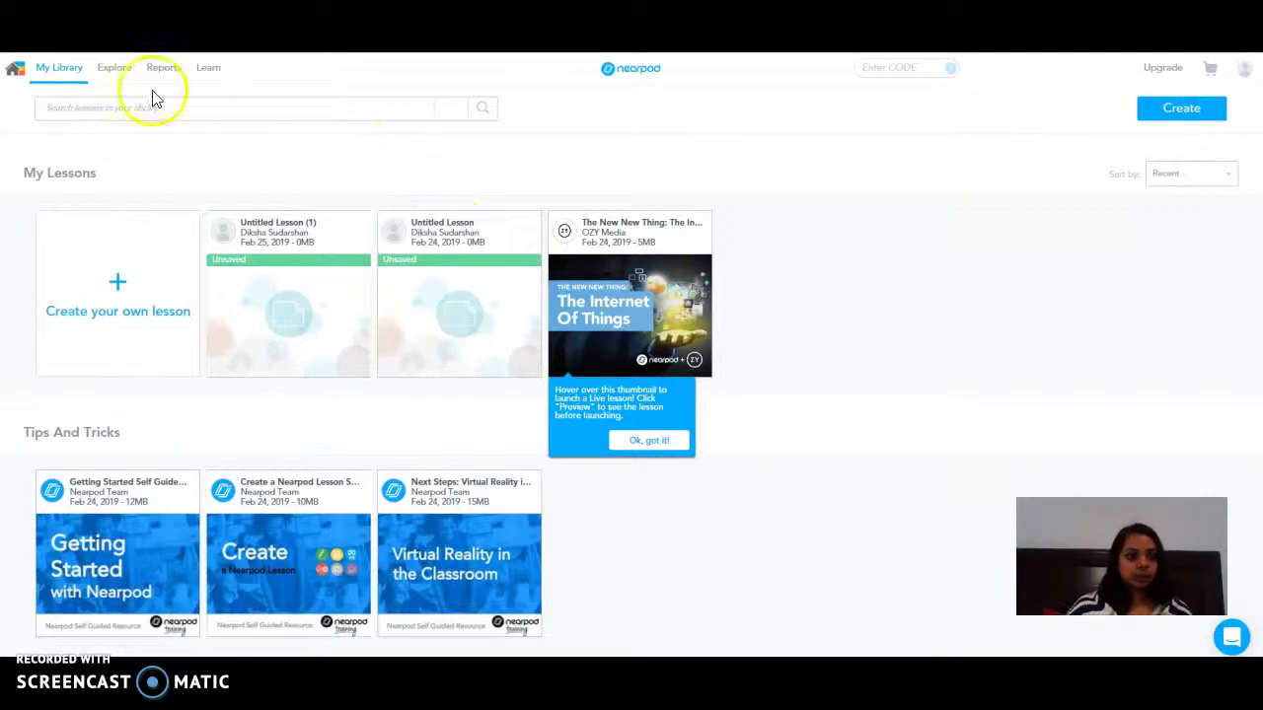
Create a new lesson and show the content types that can be added as its first slide.
{"action": "left_click", "coordinate": [85, 271]}
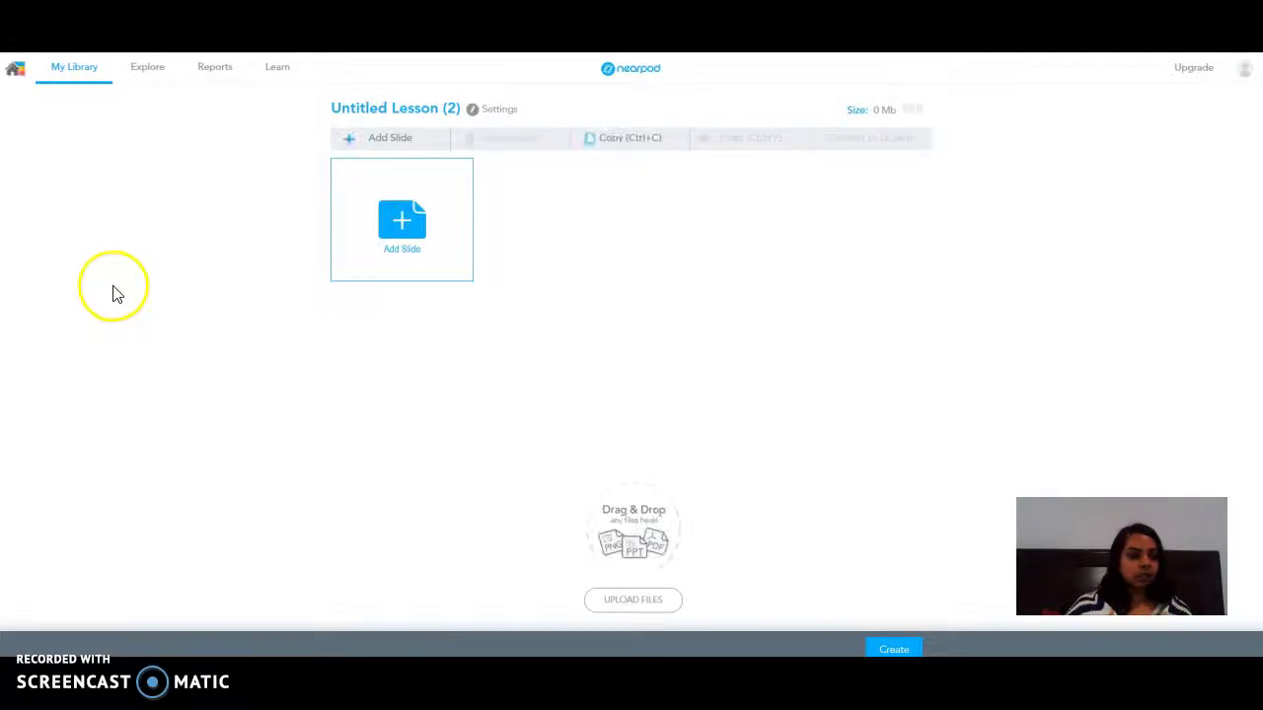
{"action": "left_click", "coordinate": [411, 225]}
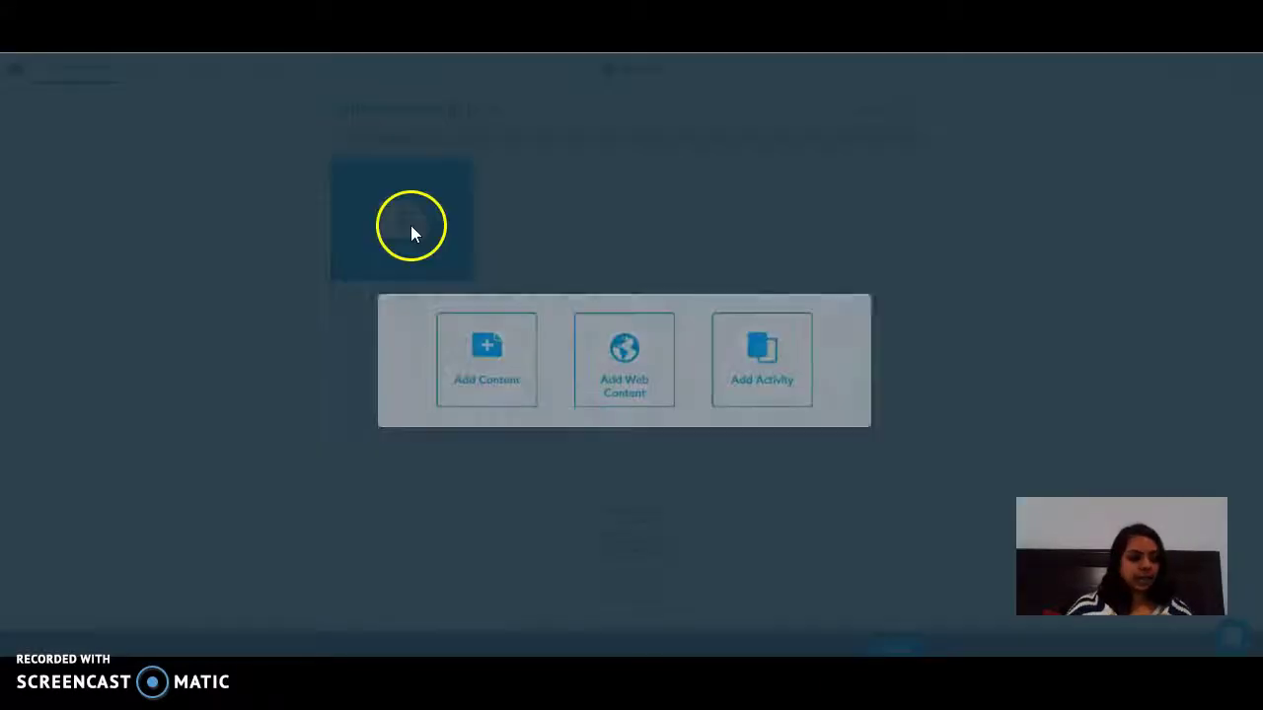
{"action": "left_click", "coordinate": [514, 374]}
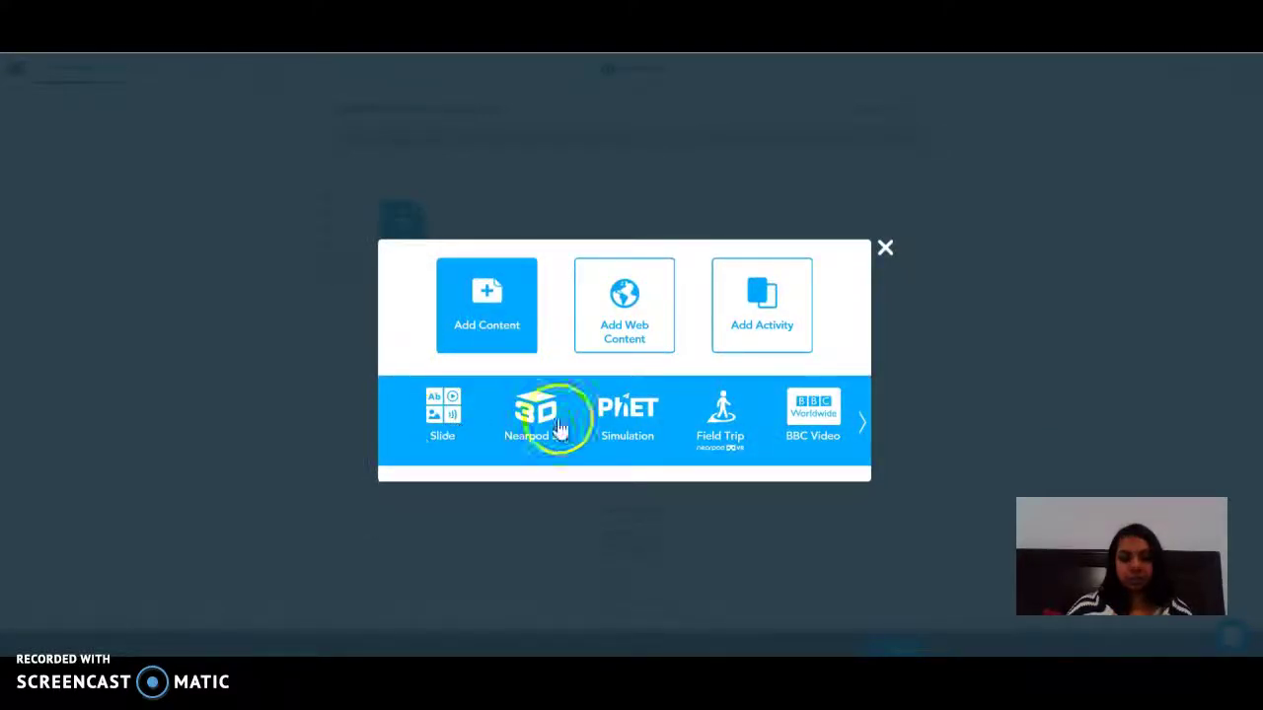
Browse the Nearpod 3D model categories from Amazing Places & Things through Microscopic, and close the library without adding a model.
{"action": "left_click", "coordinate": [529, 418]}
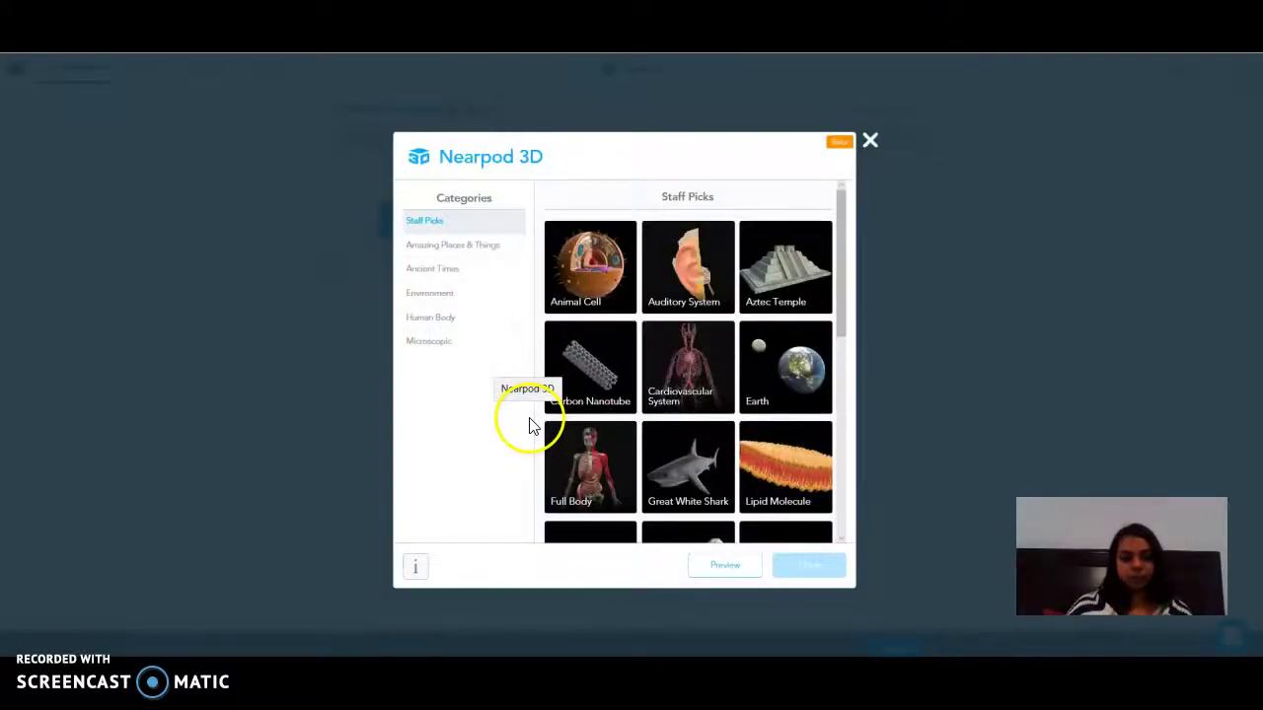
{"action": "left_click", "coordinate": [465, 251]}
{"action": "left_click", "coordinate": [454, 275]}
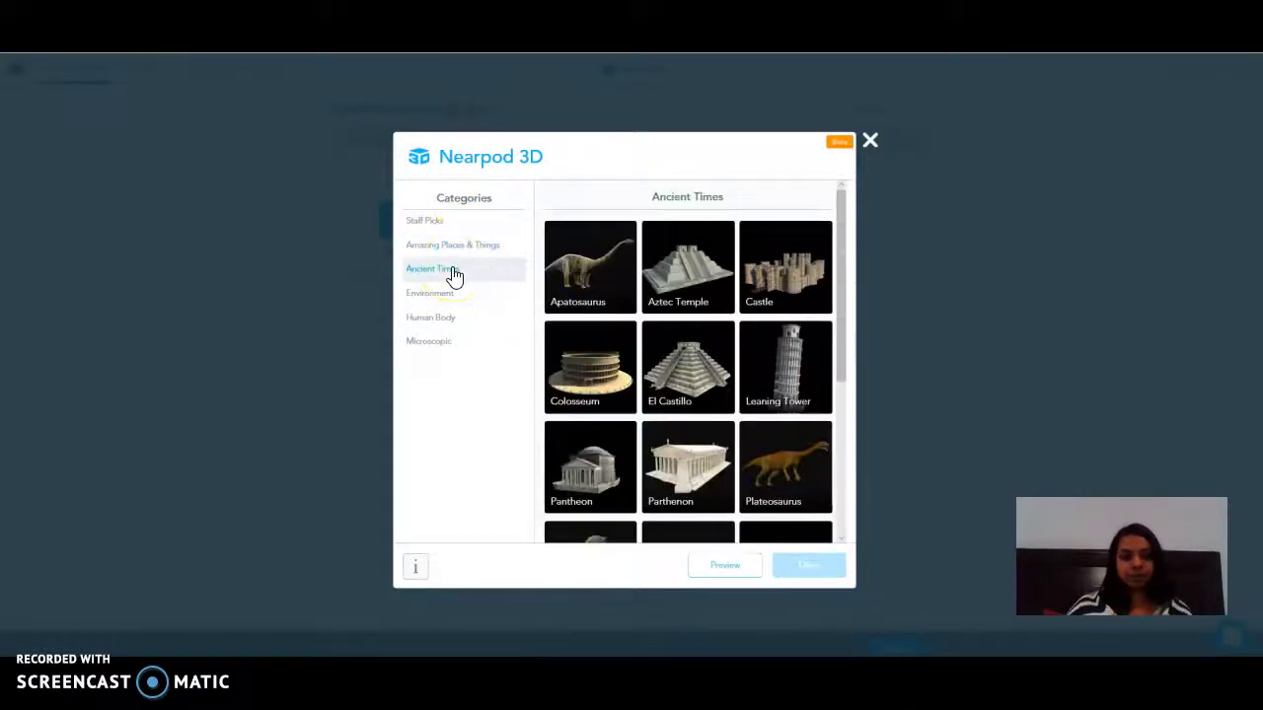
{"action": "left_click", "coordinate": [439, 301]}
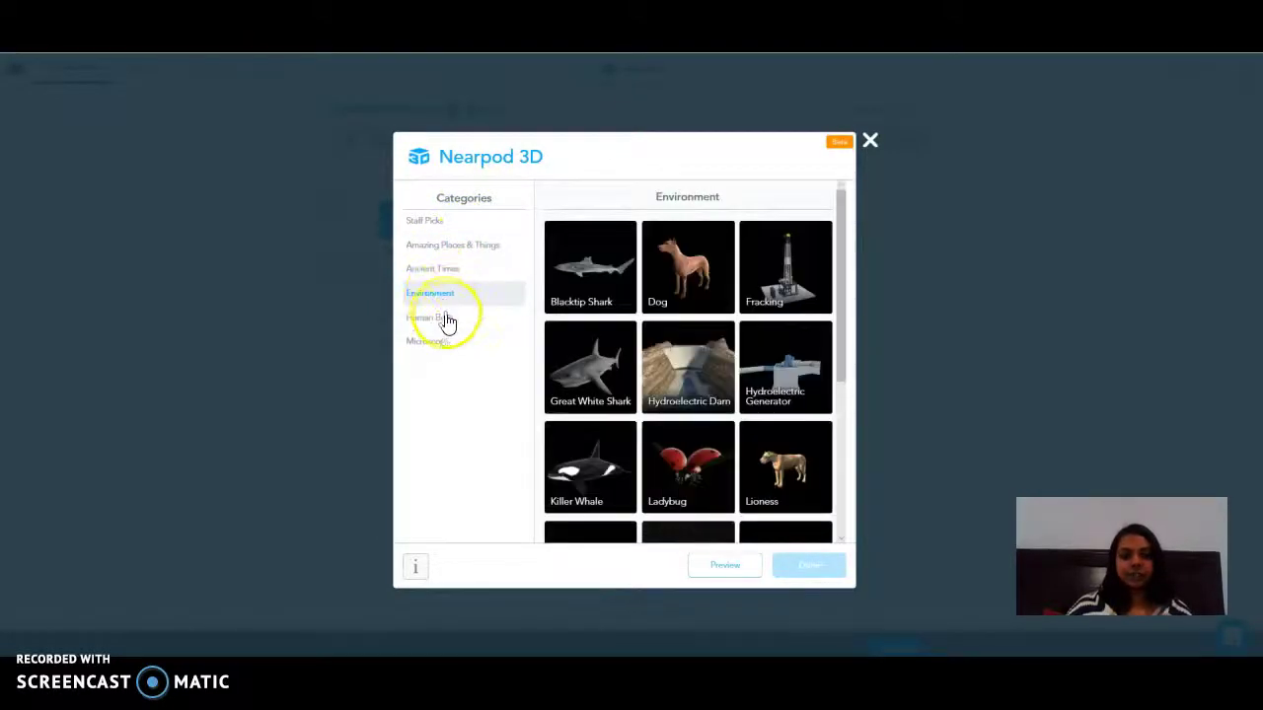
{"action": "left_click", "coordinate": [449, 321]}
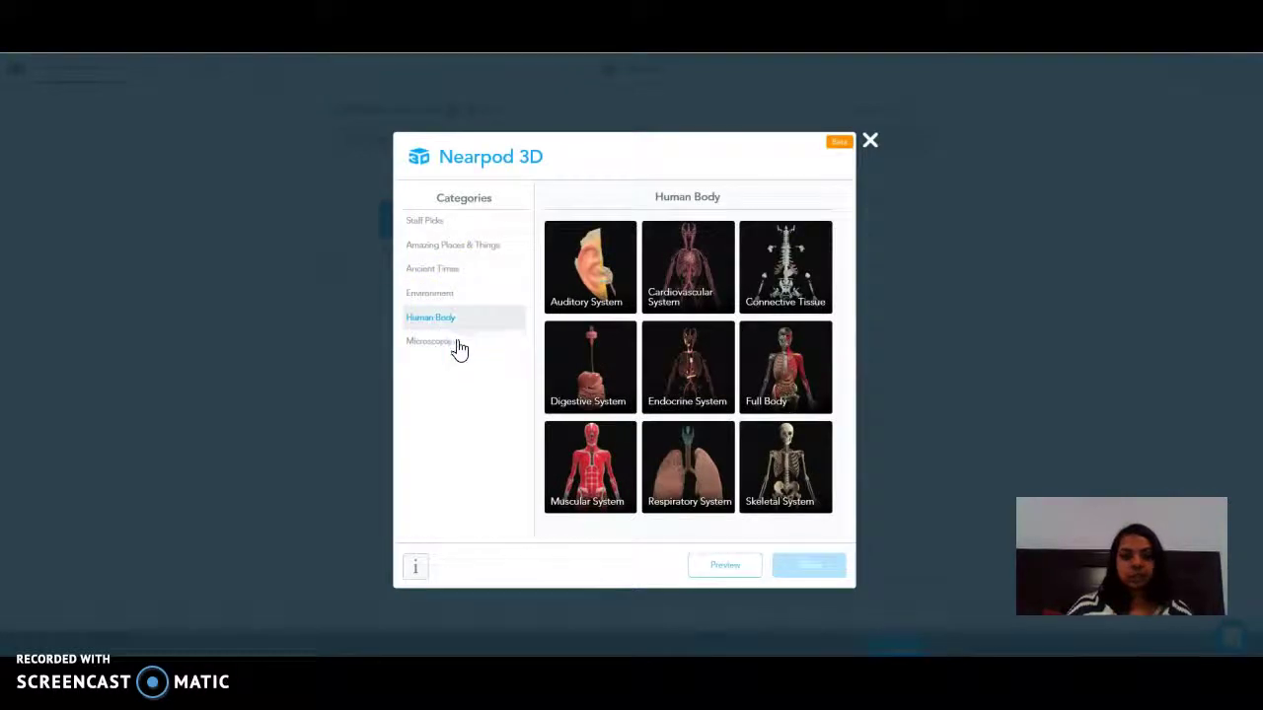
{"action": "left_click", "coordinate": [457, 345]}
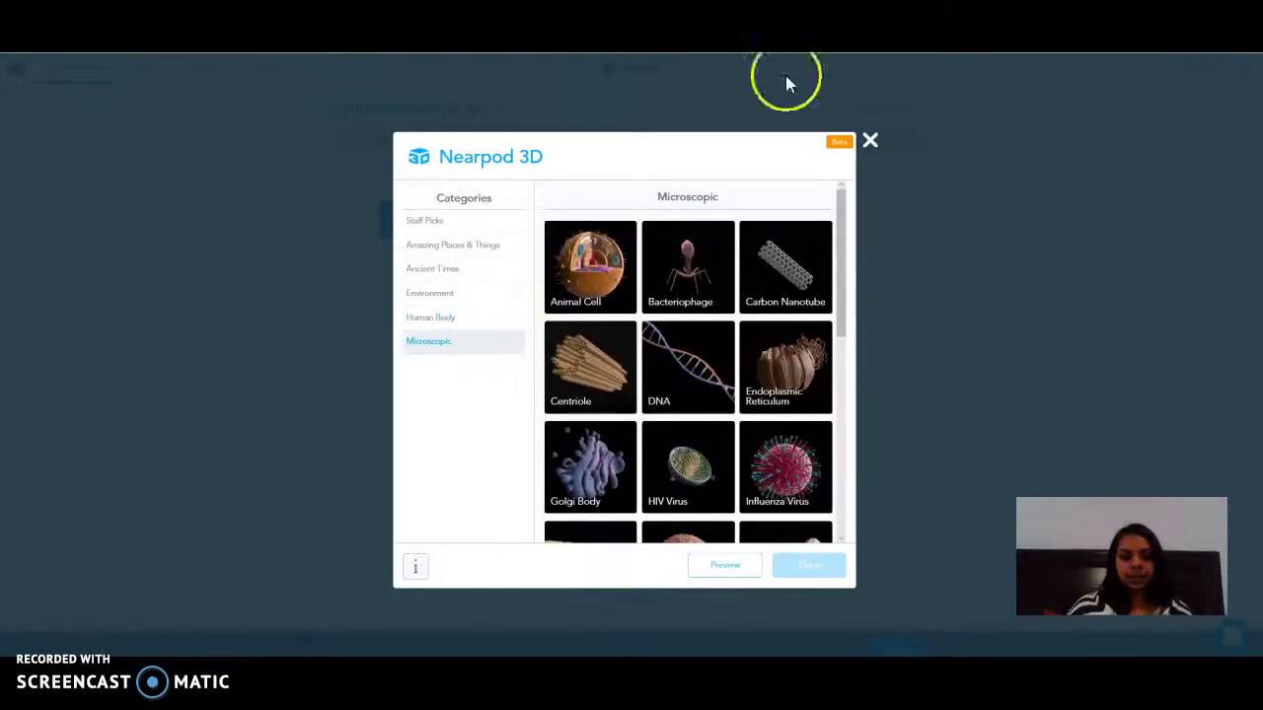
{"action": "left_click", "coordinate": [868, 142]}
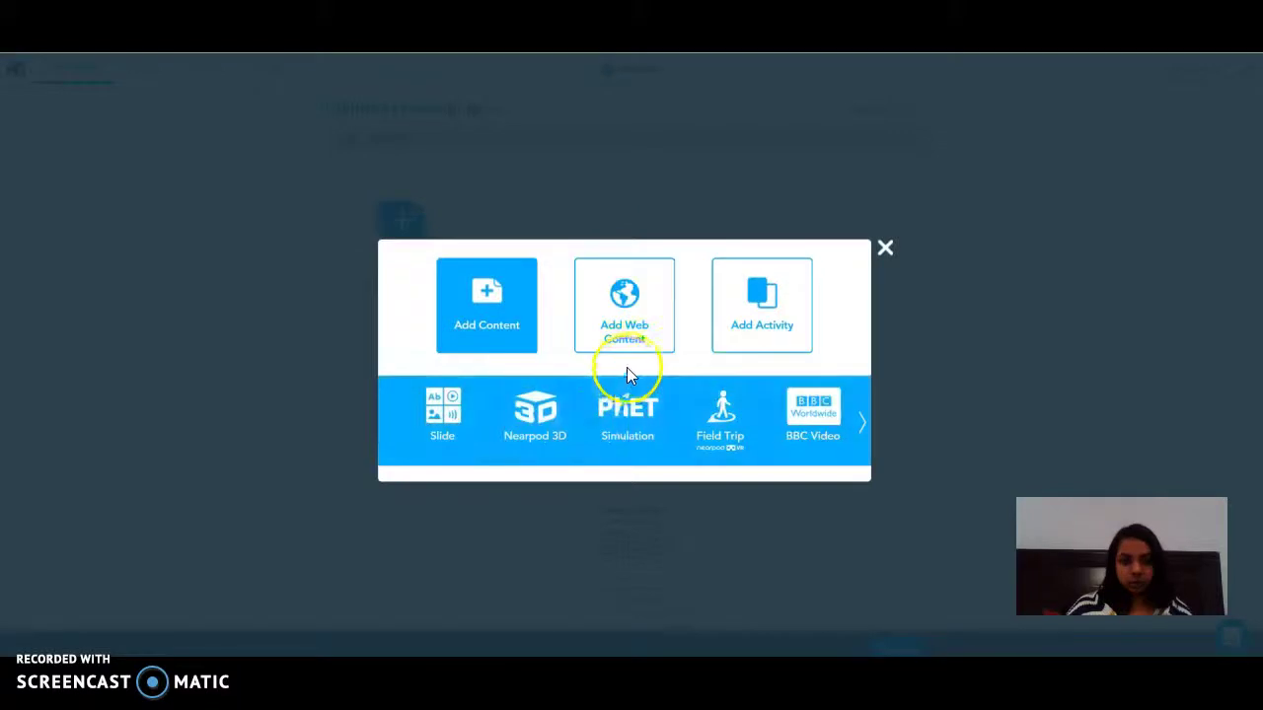
Browse the math and science categories of the PhET simulations, and close the library without adding a simulation.
{"action": "left_click", "coordinate": [629, 428]}
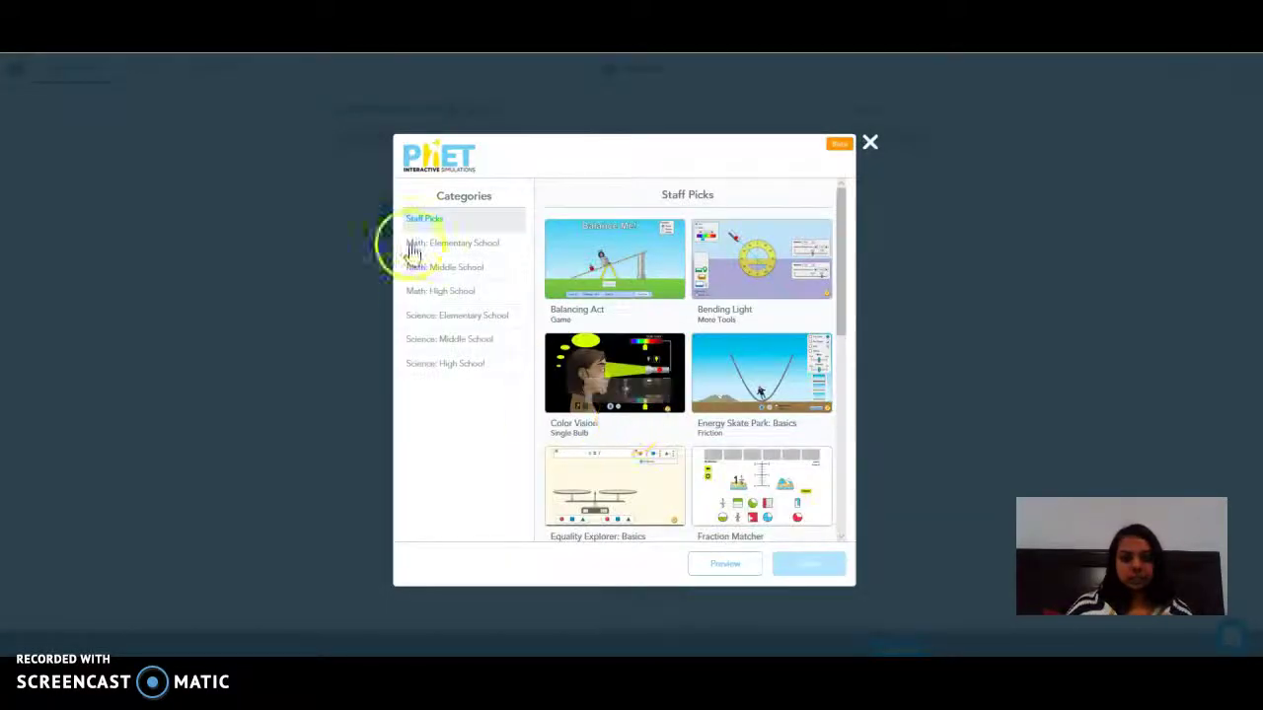
{"action": "left_click", "coordinate": [437, 249]}
{"action": "left_click", "coordinate": [438, 268]}
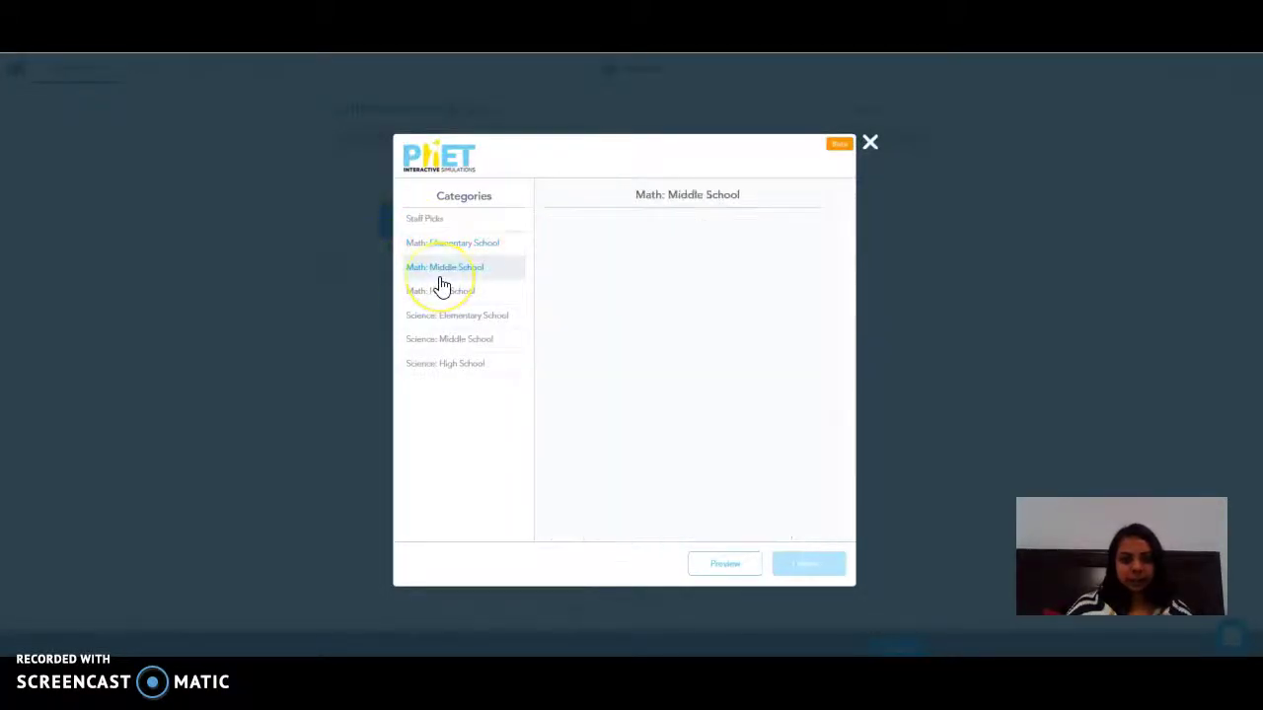
{"action": "left_click", "coordinate": [443, 318]}
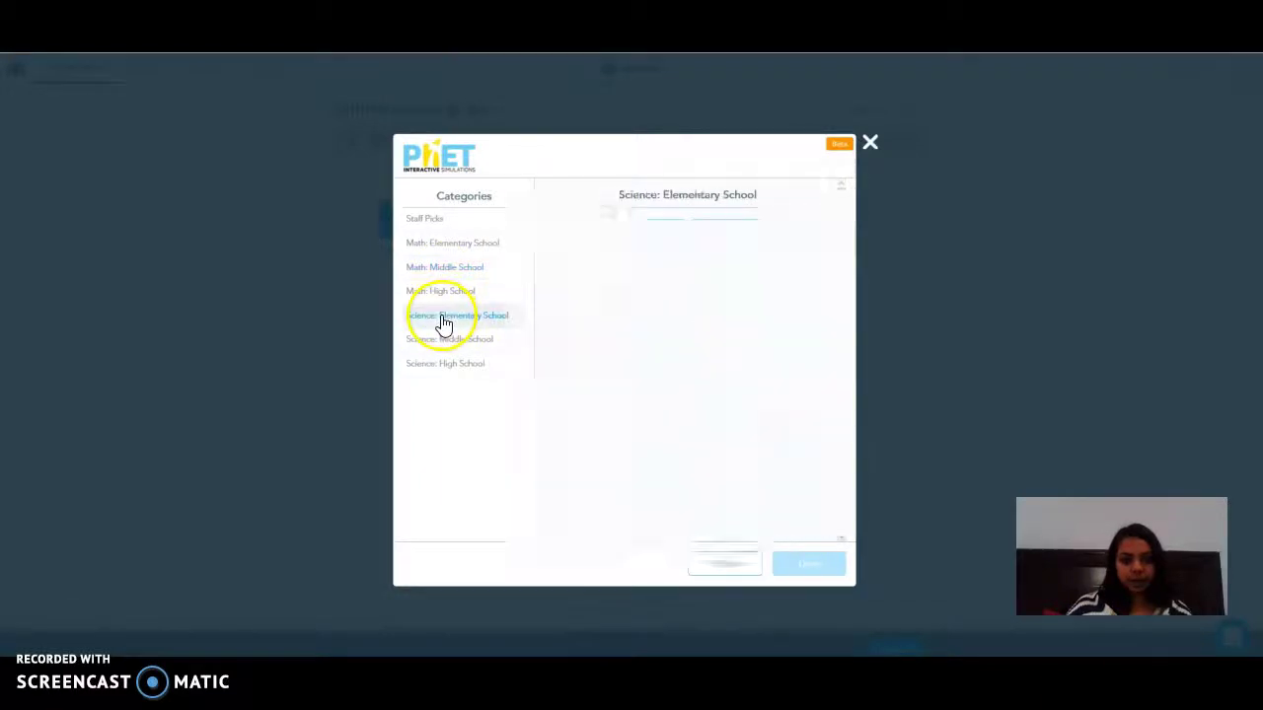
{"action": "left_click", "coordinate": [870, 148]}
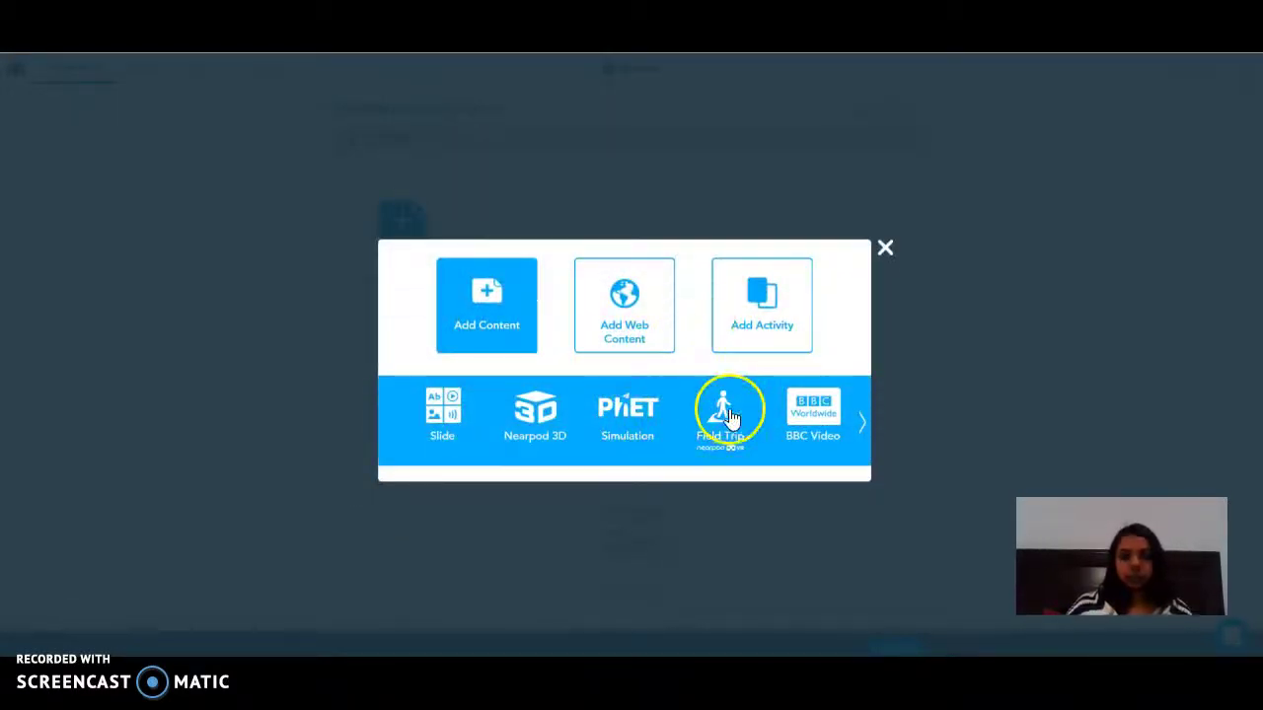
Look through the Field Trip destinations, select the Great Wall of China panorama, and close the collection without adding it.
{"action": "left_click", "coordinate": [728, 412]}
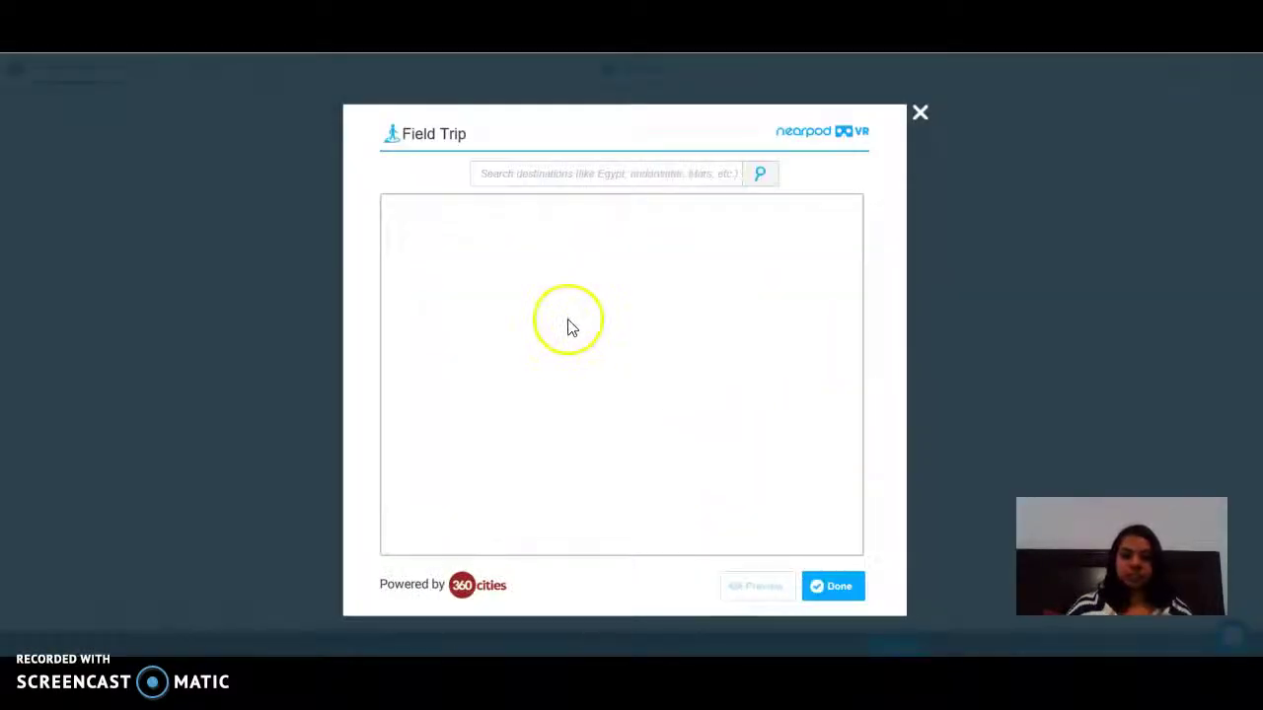
{"action": "double_click", "coordinate": [638, 440]}
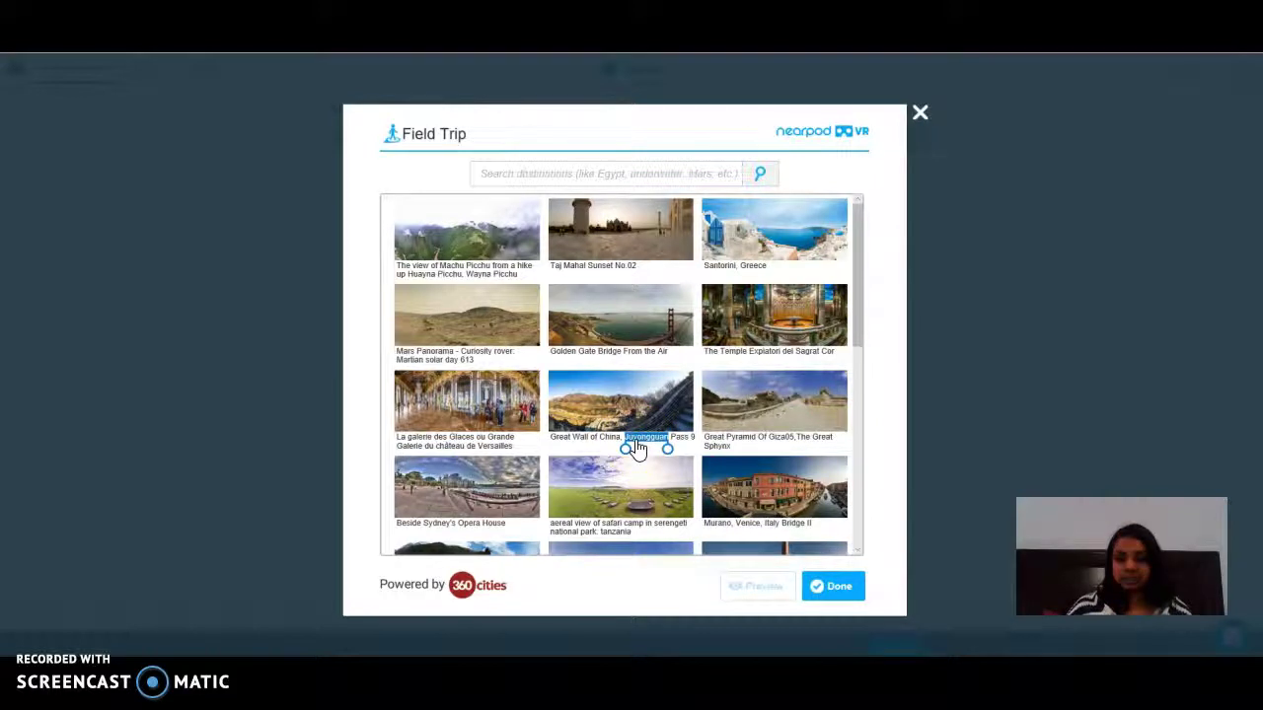
{"action": "left_click", "coordinate": [642, 326]}
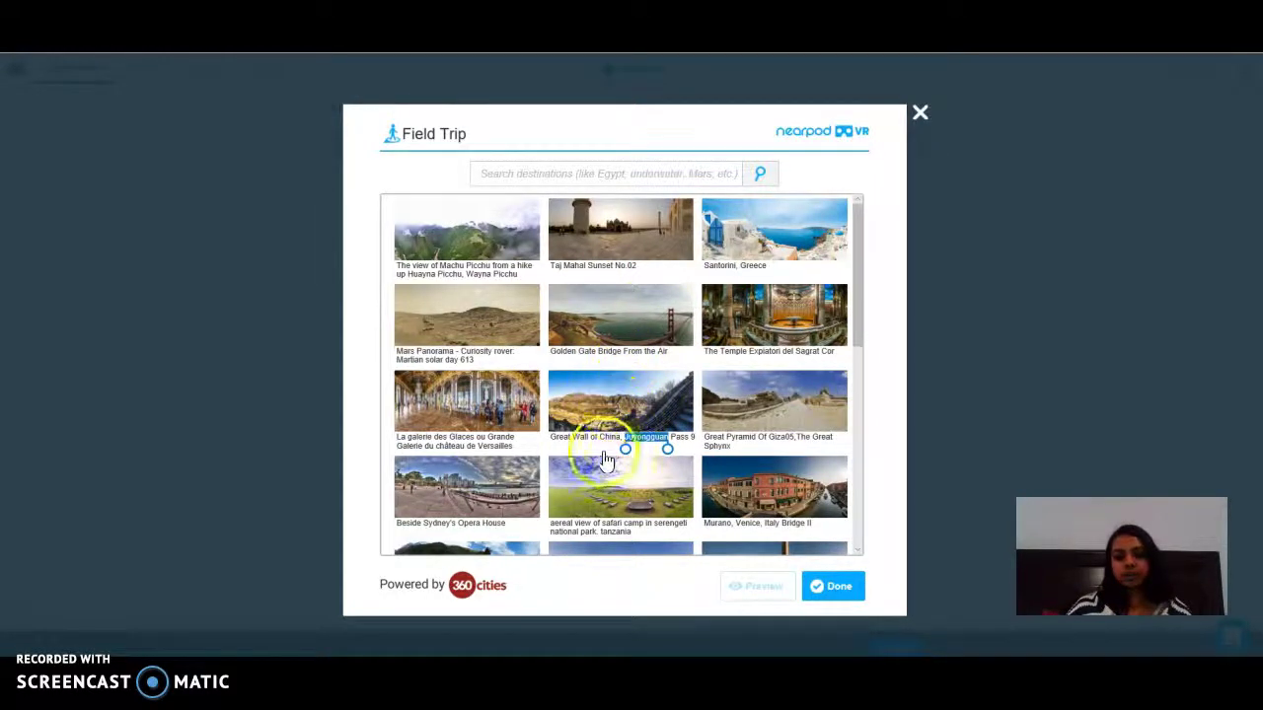
{"action": "left_click", "coordinate": [595, 450]}
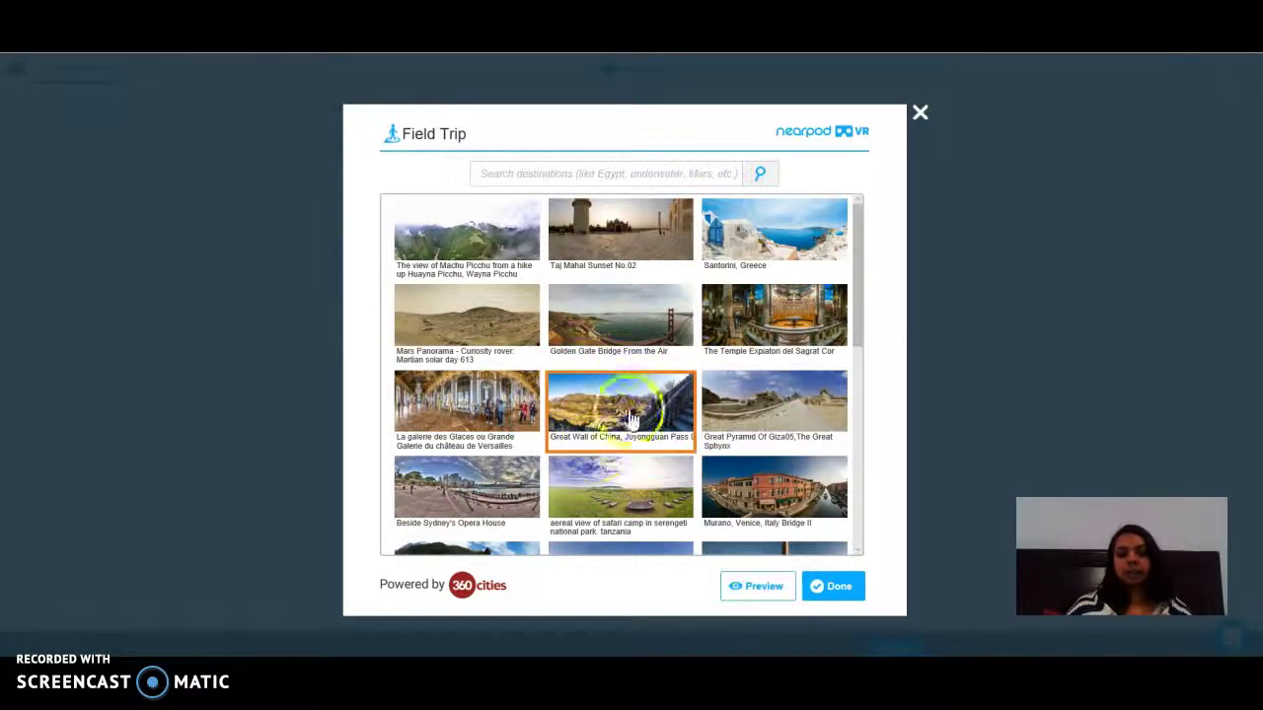
{"action": "left_click", "coordinate": [652, 312]}
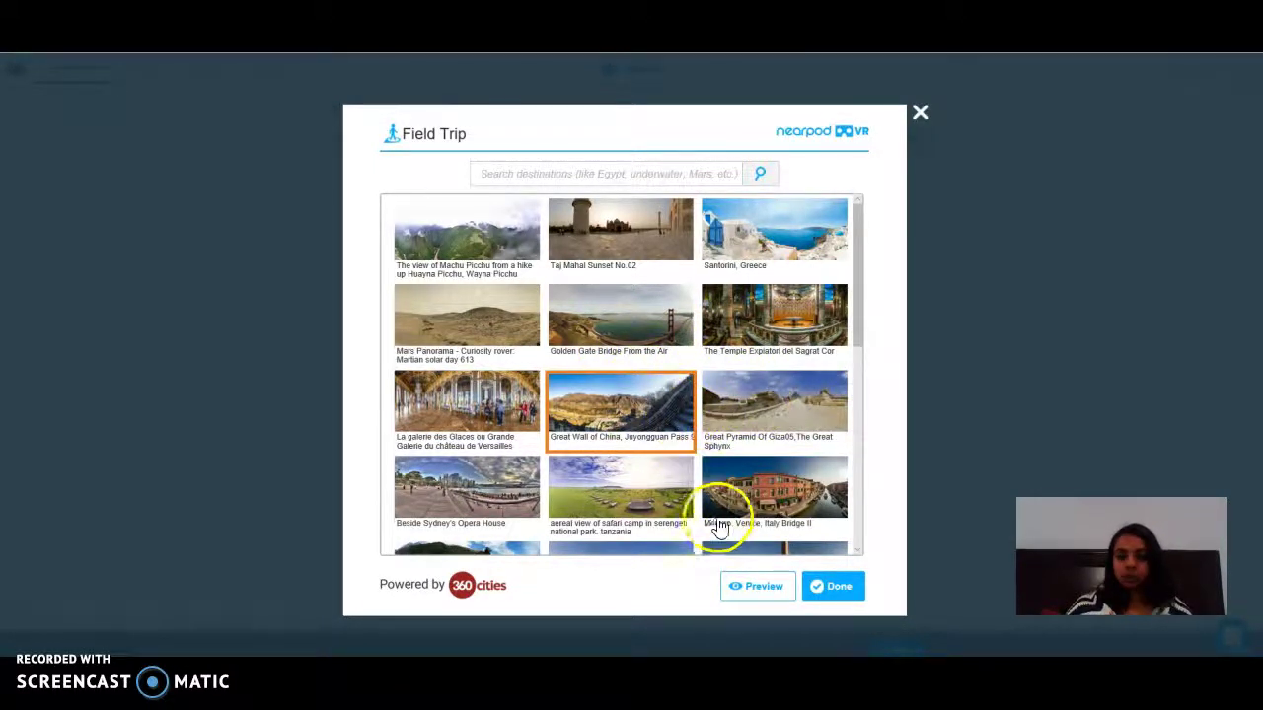
{"action": "left_click", "coordinate": [920, 116]}
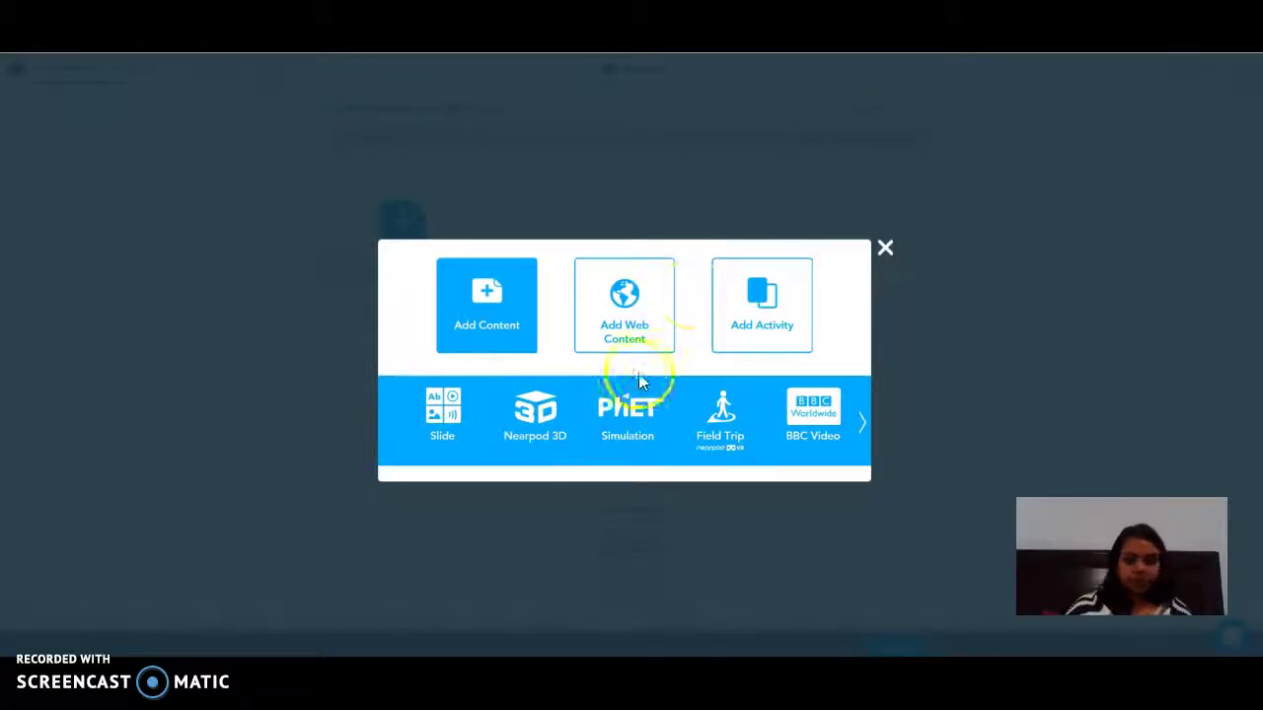
View the BBC Video library and the Web Content URL form, closing each without adding anything.
{"action": "left_click", "coordinate": [787, 415]}
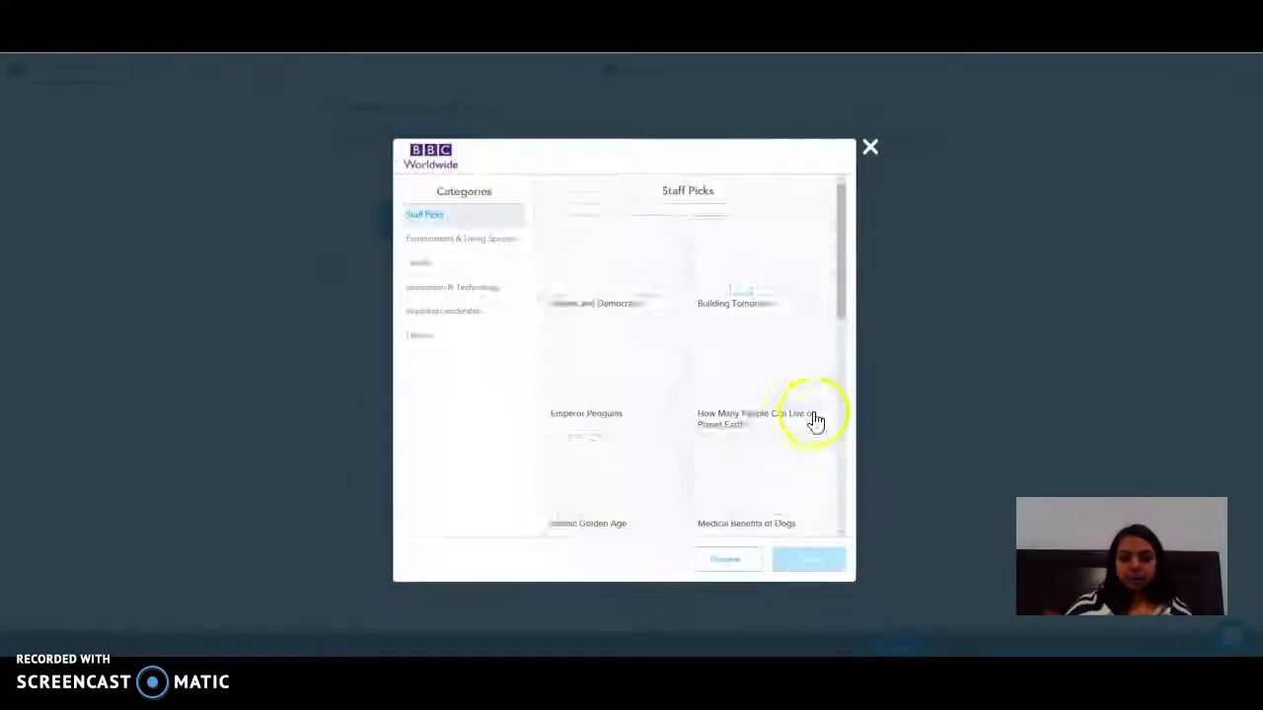
{"action": "left_click", "coordinate": [865, 150]}
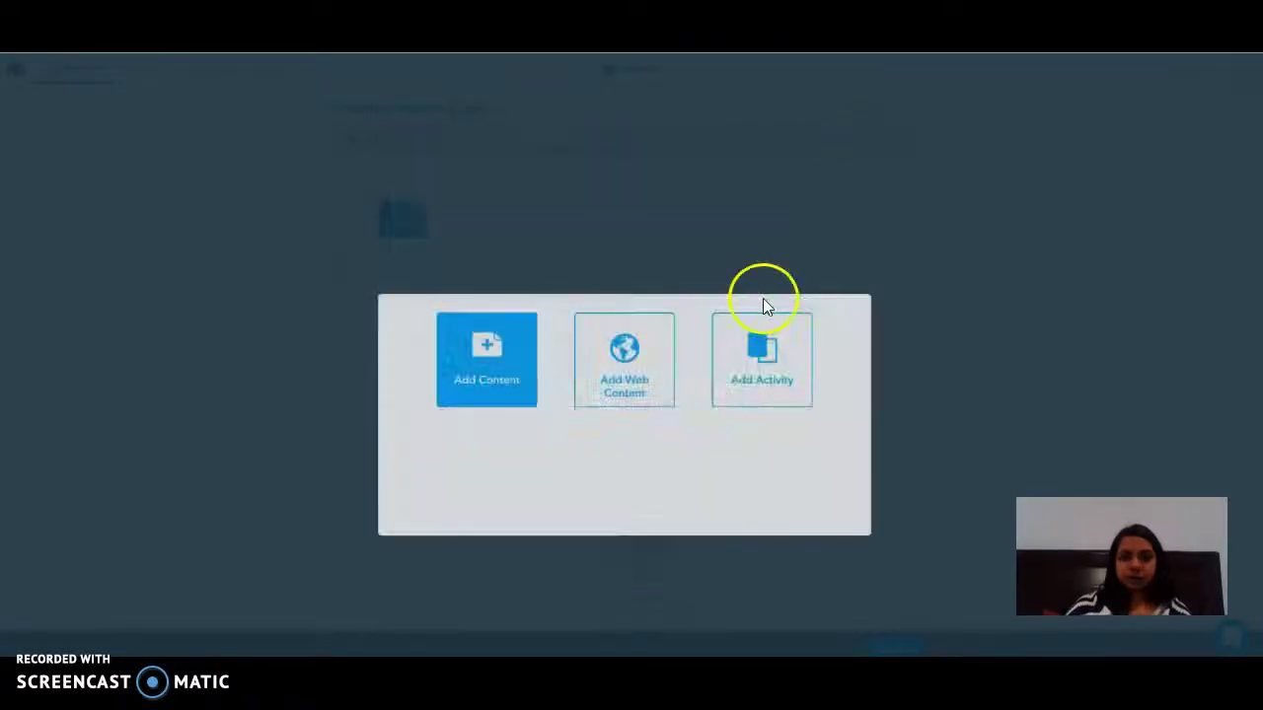
{"action": "left_click", "coordinate": [635, 327]}
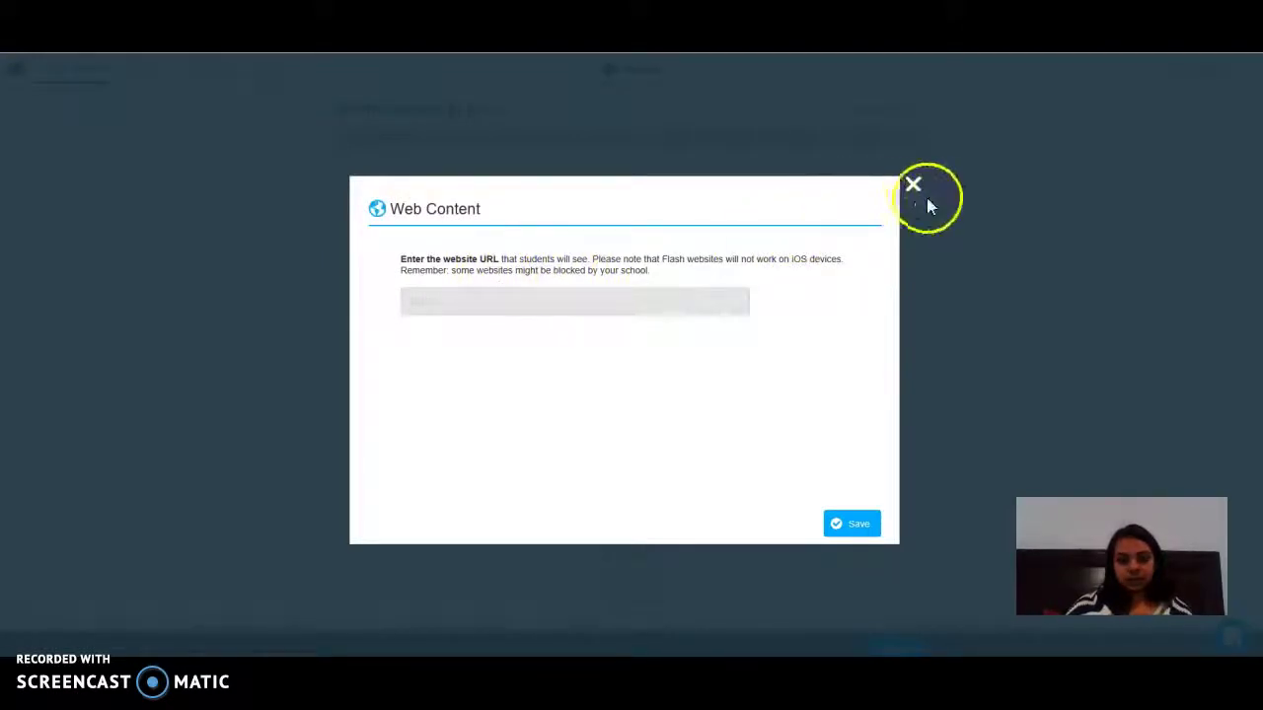
{"action": "left_click", "coordinate": [915, 187]}
View the activity types, open the Quiz question editor, and return to the lesson without saving a quiz.
{"action": "left_click", "coordinate": [758, 352]}
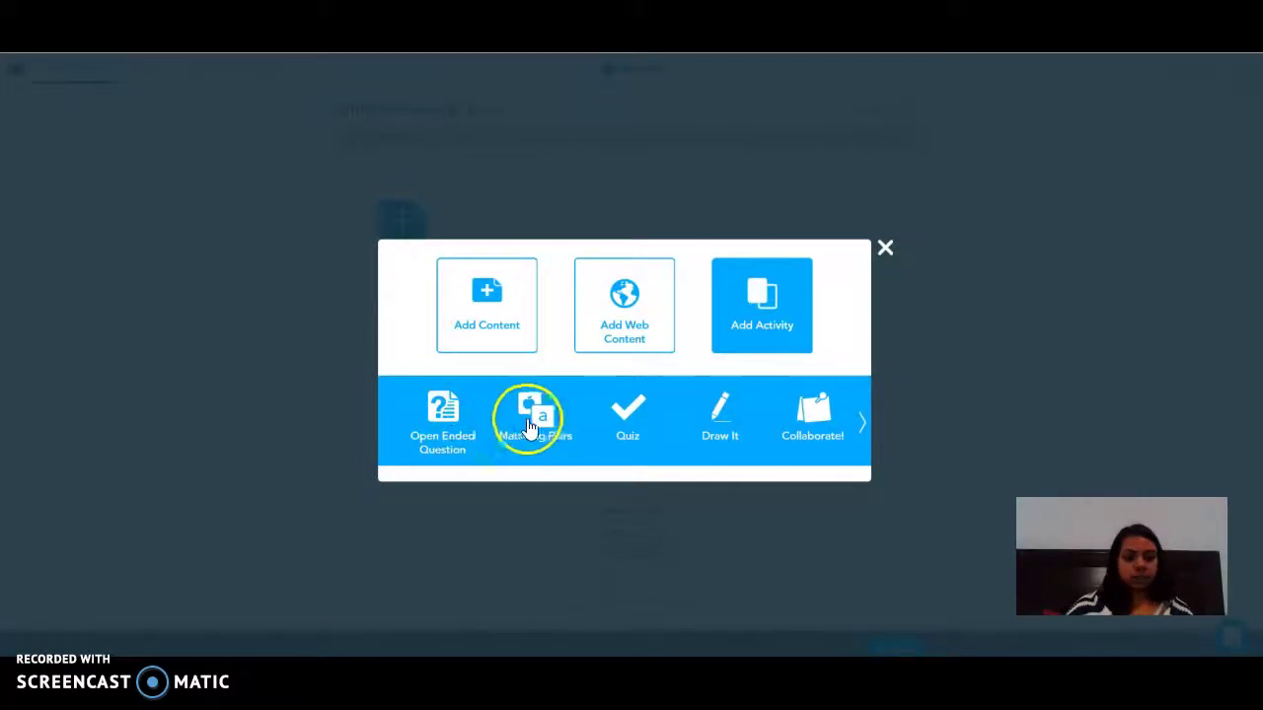
{"action": "left_click", "coordinate": [636, 422]}
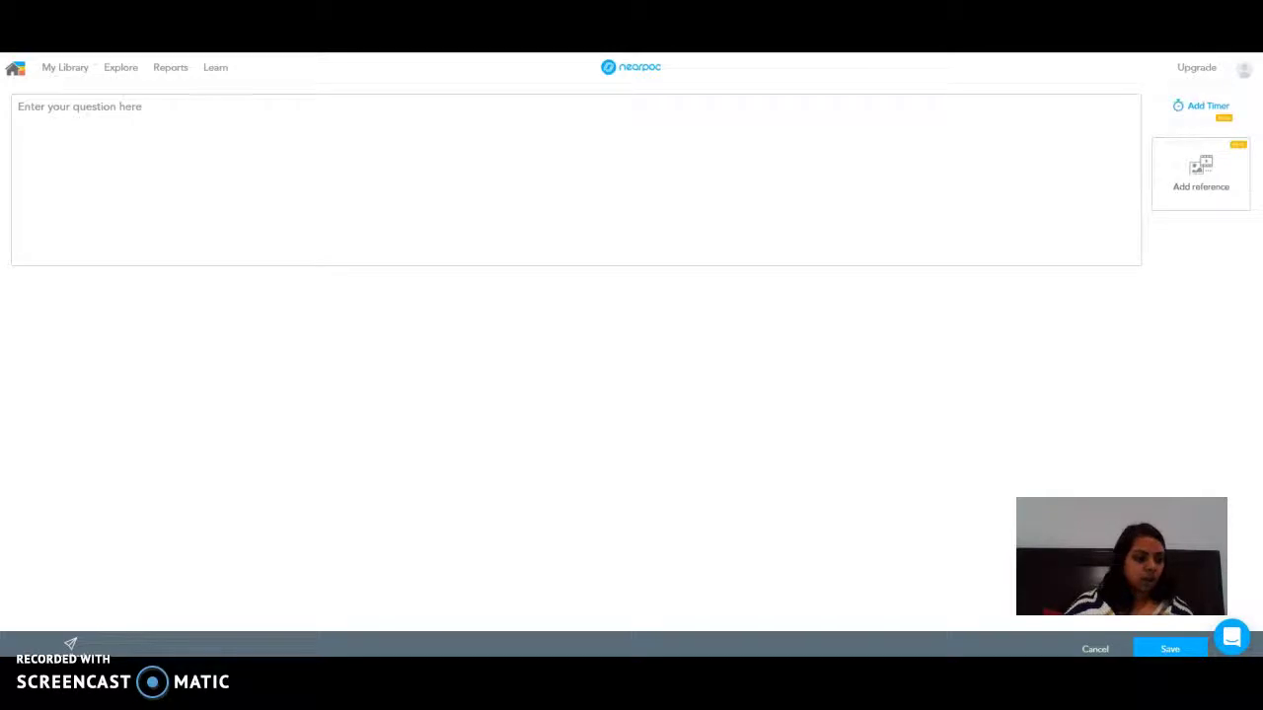
{"action": "key", "text": "alt+Left"}
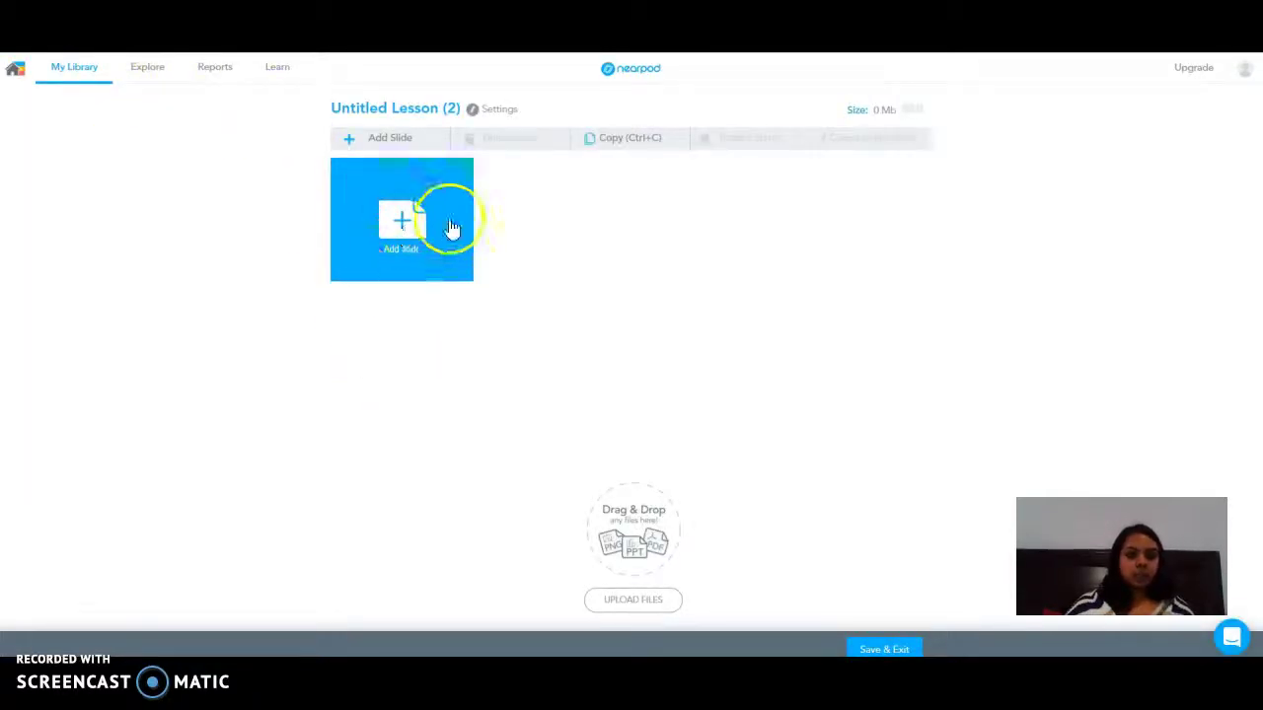
Open the Learn resources page, examine the February 2019 live webinar calendar, open the February 28 webinar, and return to Resources.
{"action": "left_click", "coordinate": [215, 69]}
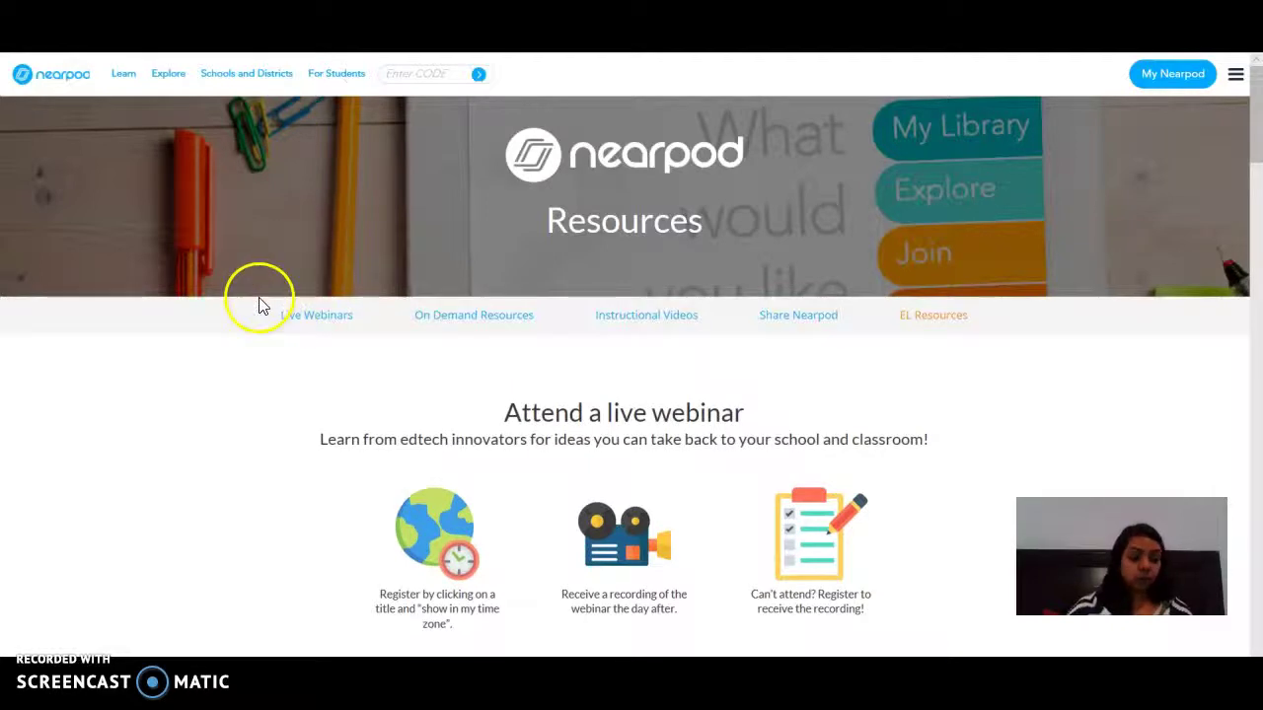
{"action": "scroll", "coordinate": [510, 432], "scroll_direction": "down", "scroll_amount": 2}
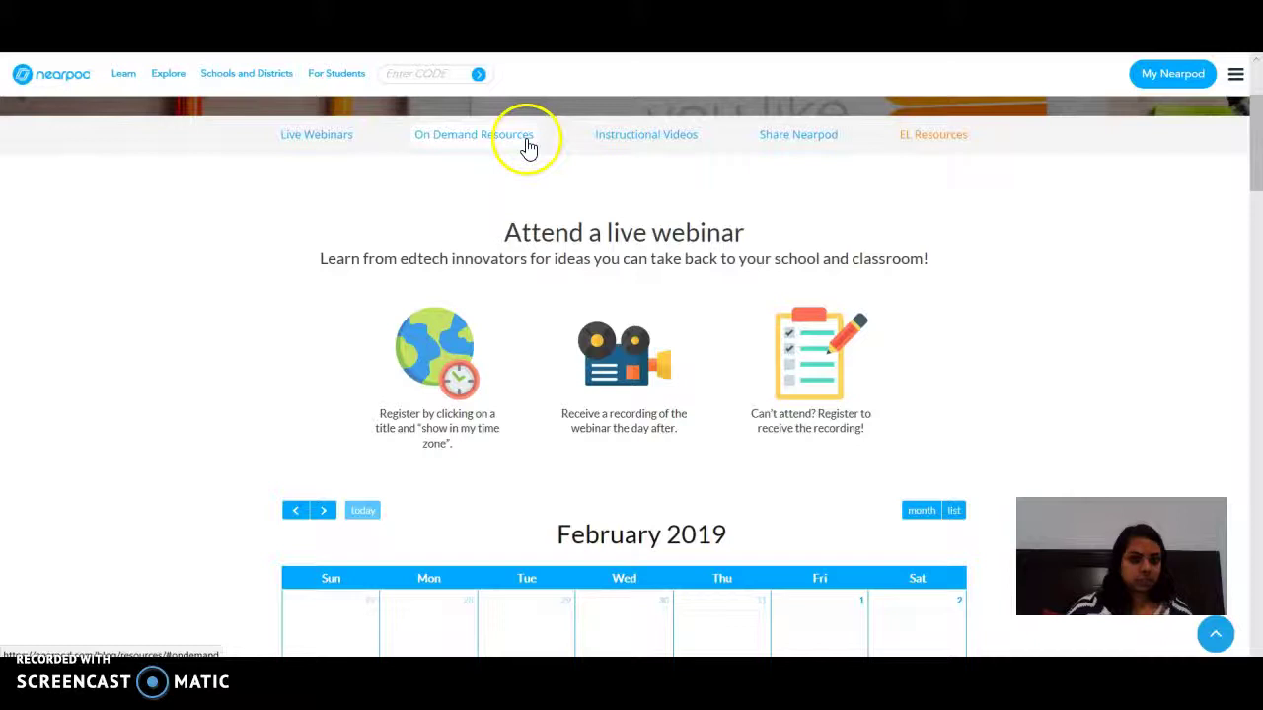
{"action": "scroll", "coordinate": [427, 342], "scroll_direction": "down", "scroll_amount": 6}
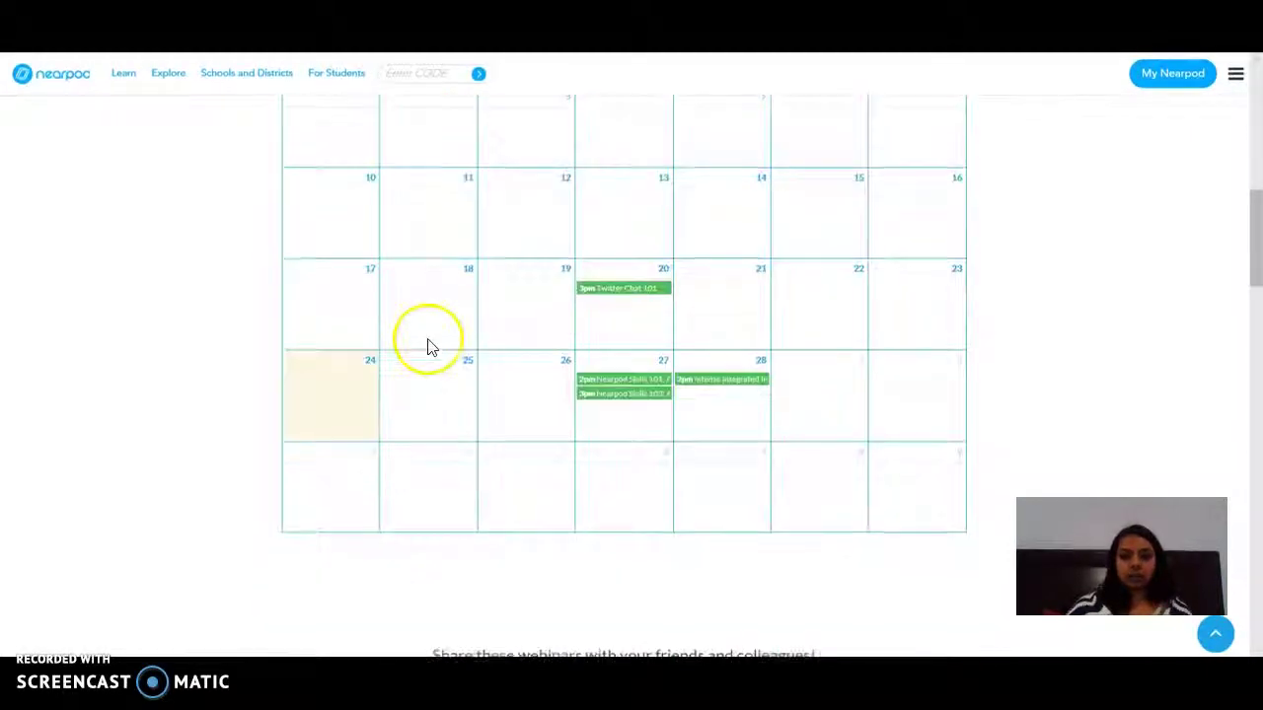
{"action": "left_click", "coordinate": [726, 393]}
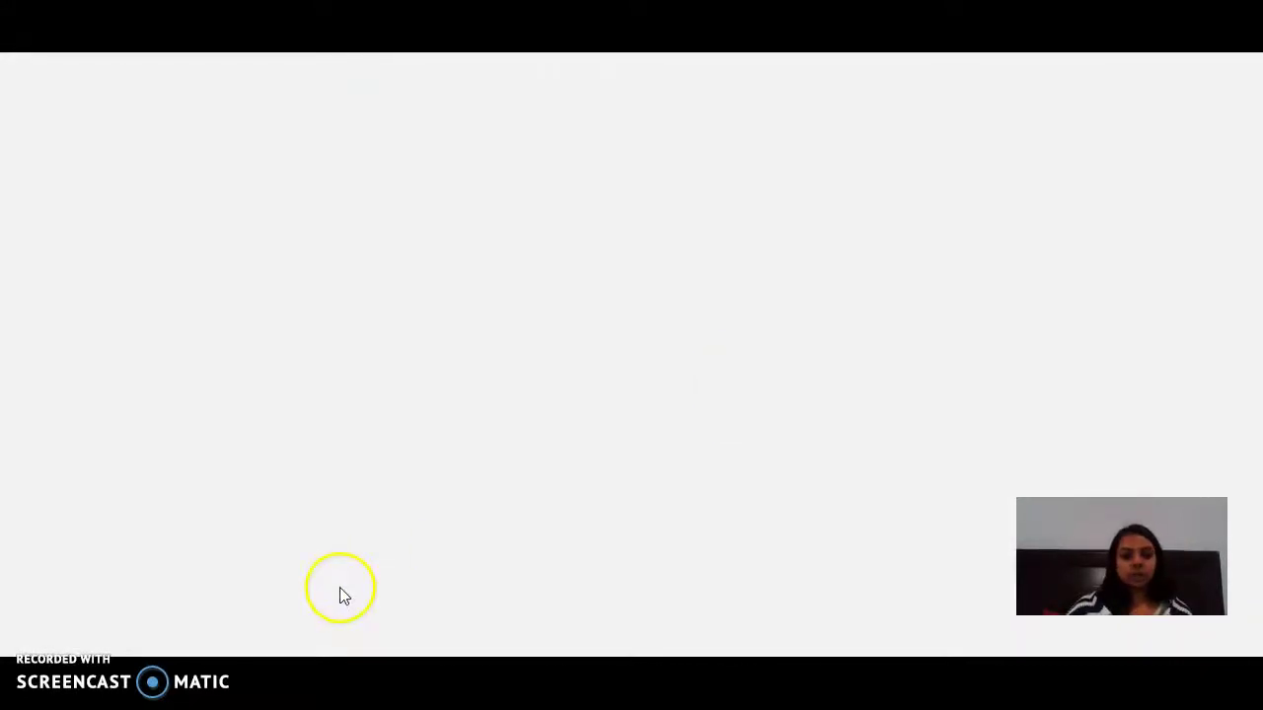
{"action": "scroll", "coordinate": [452, 565], "scroll_direction": "down", "scroll_amount": 2}
{"action": "scroll", "coordinate": [452, 564], "scroll_direction": "up", "scroll_amount": 2}
{"action": "key", "text": "alt+Left"}
{"action": "key", "text": "alt+Left"}
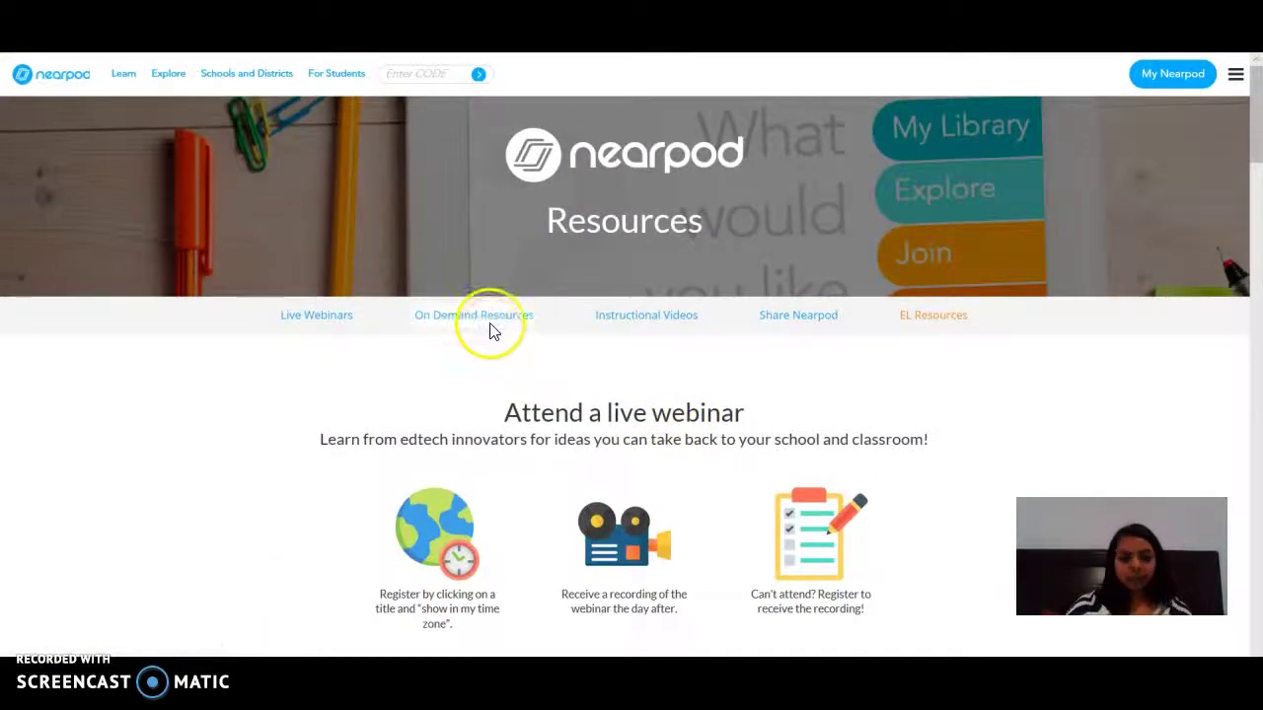
Look through the On-Demand Resources tutorials and the Nearpod instructional videos, and go back up the Resources page.
{"action": "left_click", "coordinate": [480, 318]}
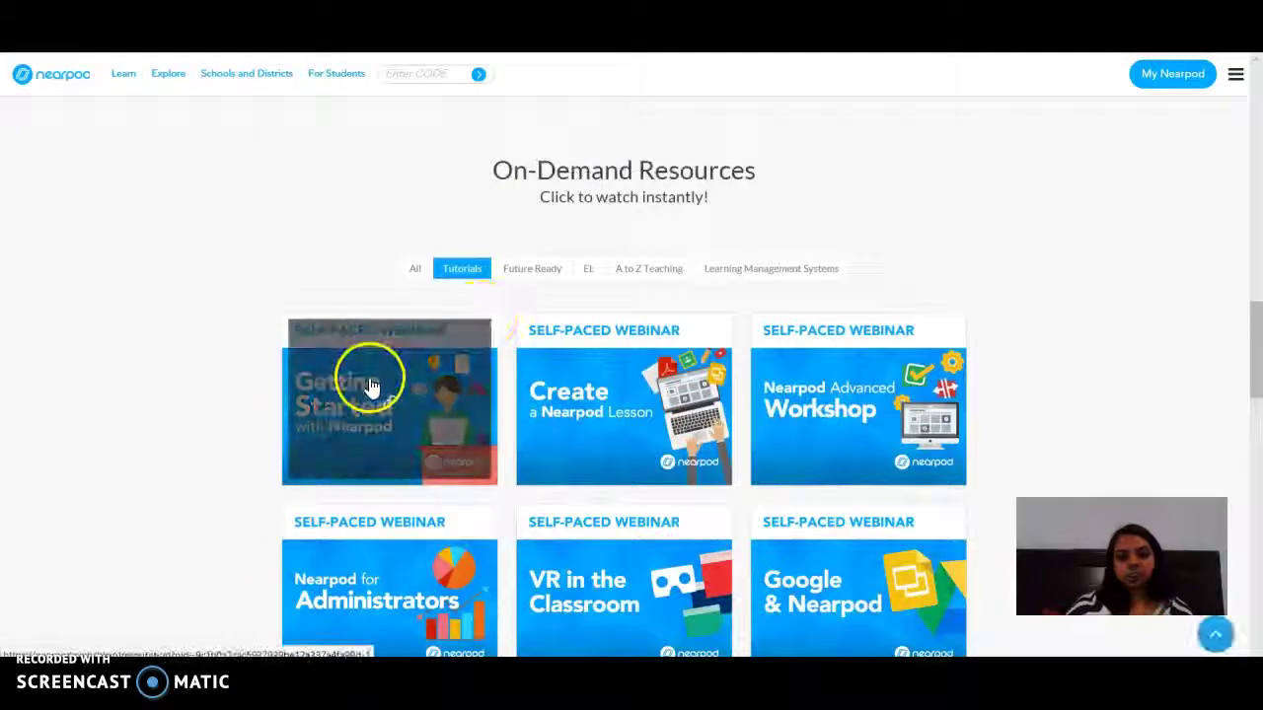
{"action": "scroll", "coordinate": [371, 385], "scroll_direction": "down", "scroll_amount": 4}
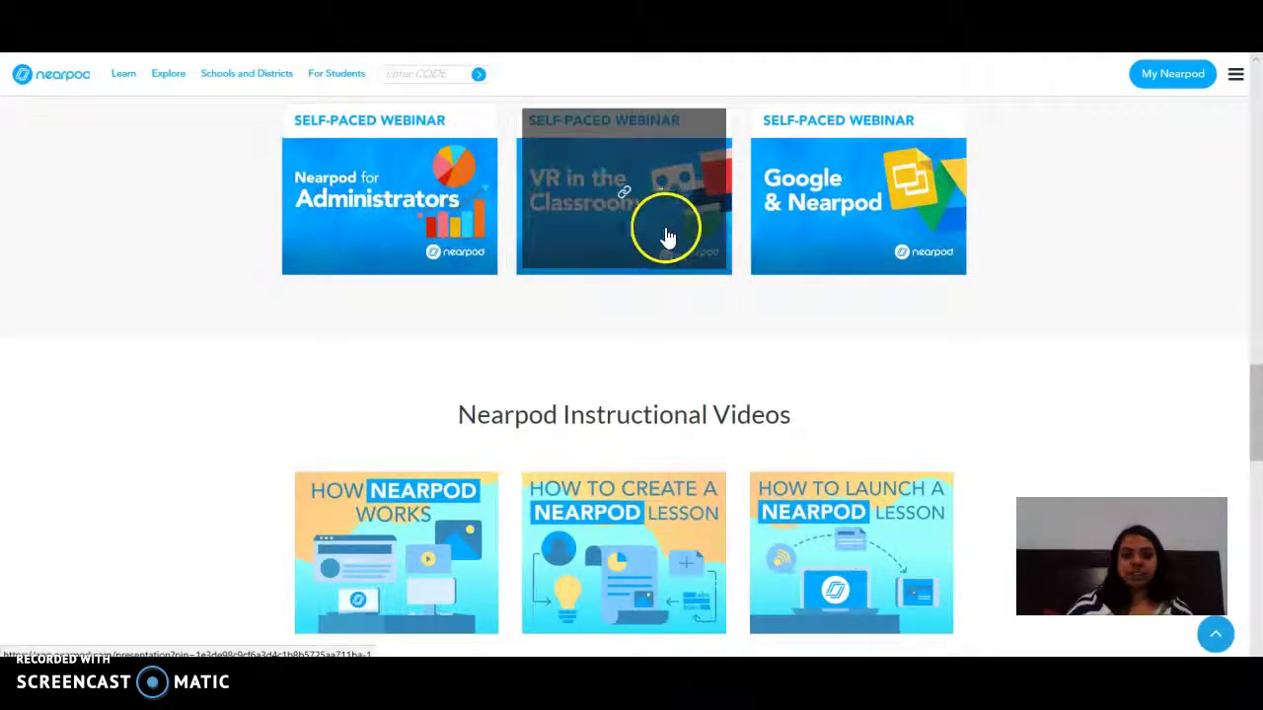
{"action": "scroll", "coordinate": [665, 233], "scroll_direction": "up", "scroll_amount": 5}
{"action": "scroll", "coordinate": [598, 330], "scroll_direction": "up", "scroll_amount": 15}
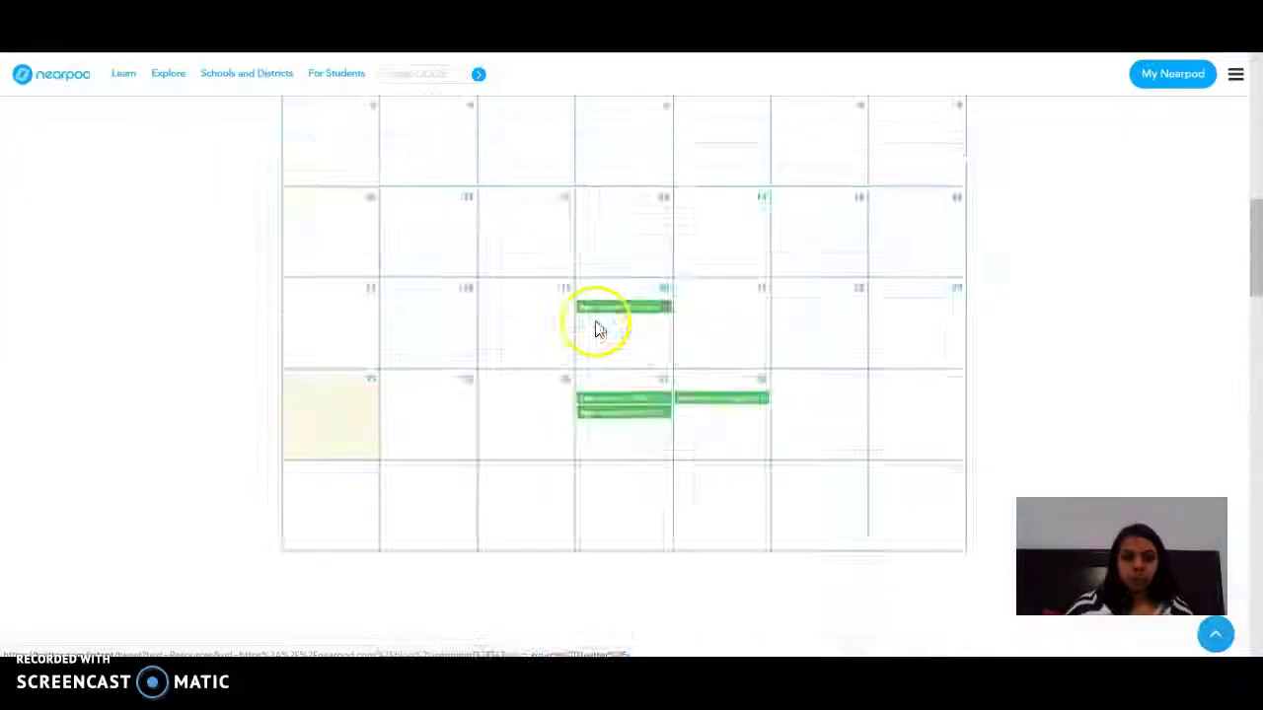